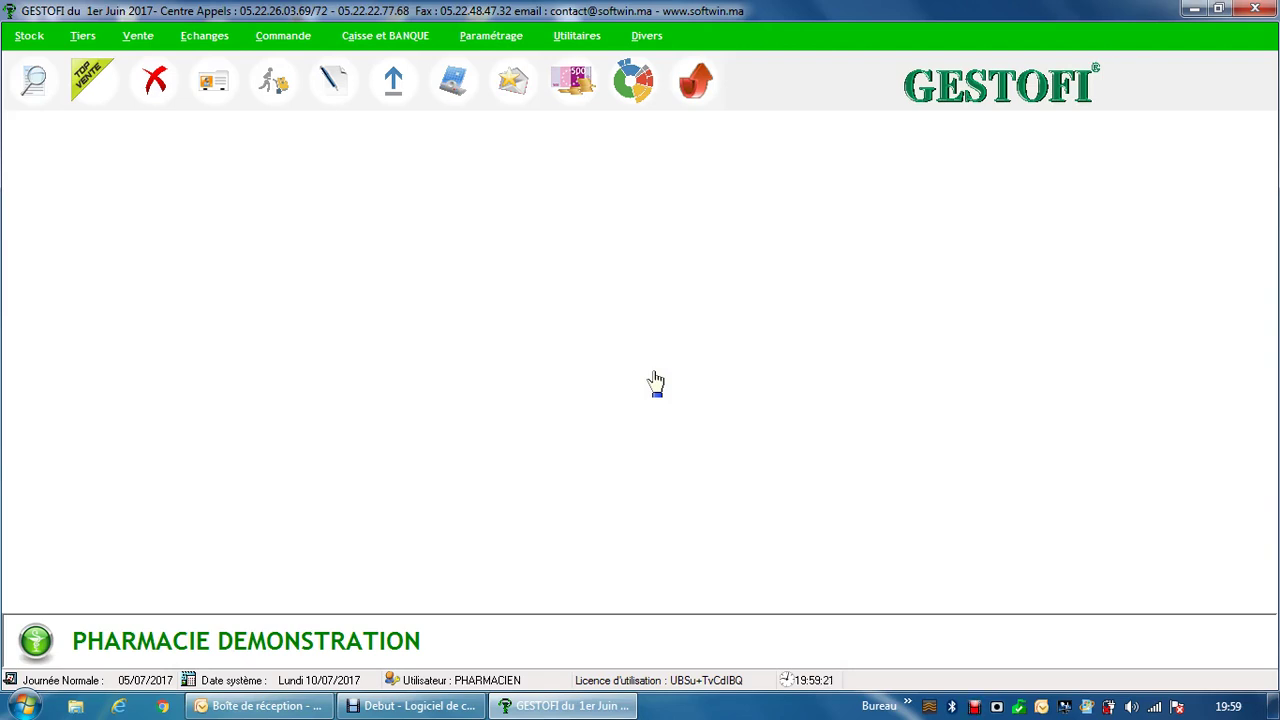
Start a counter sale and add A.G. AIL SANS ODEUR, ABILIFY 10 MG, ACCUPRIL 5 MG, ACEPRIL 2 MG and ACEPRIL 8 MG, one unit each
{"action": "left_click", "coordinate": [609, 352]}
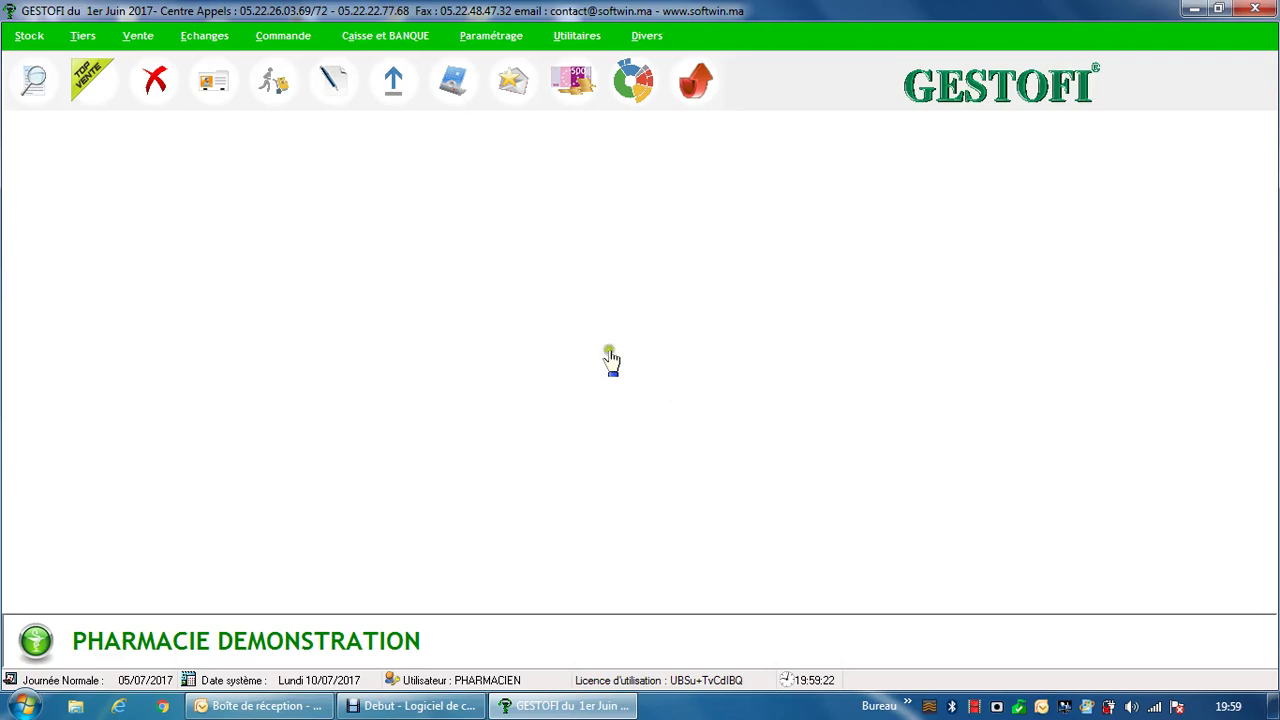
{"action": "left_click", "coordinate": [89, 90]}
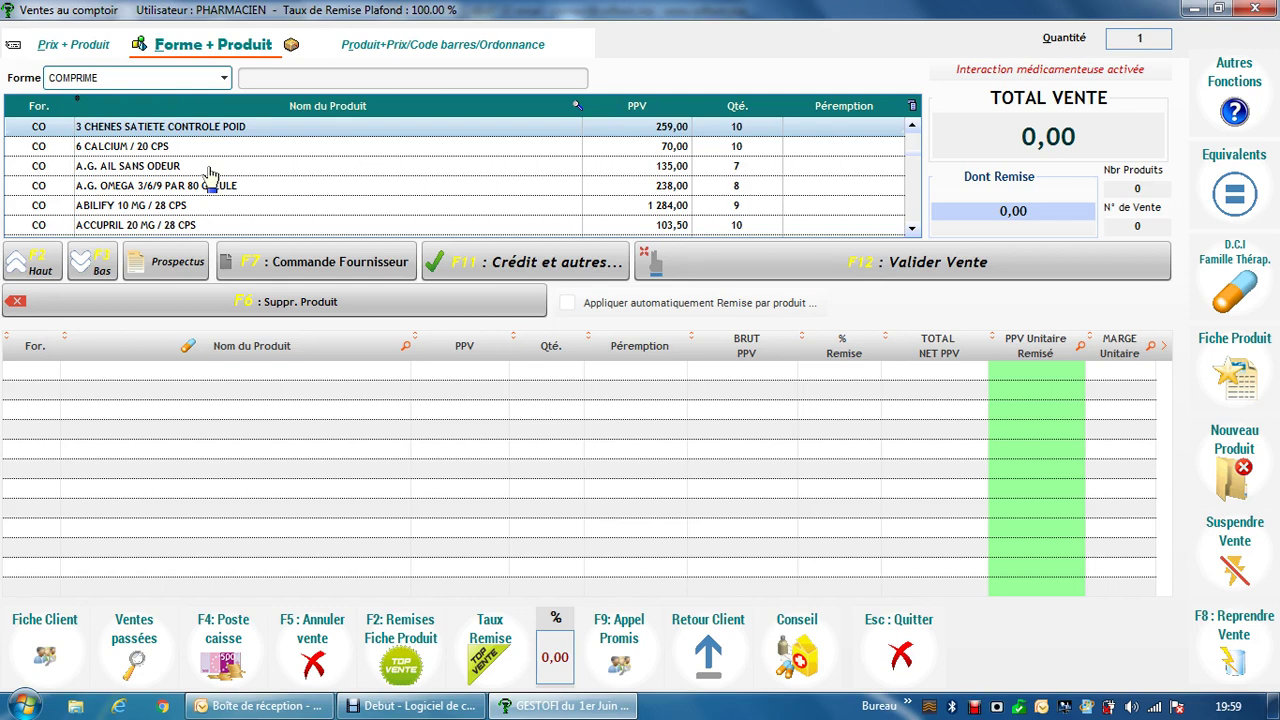
{"action": "double_click", "coordinate": [202, 166]}
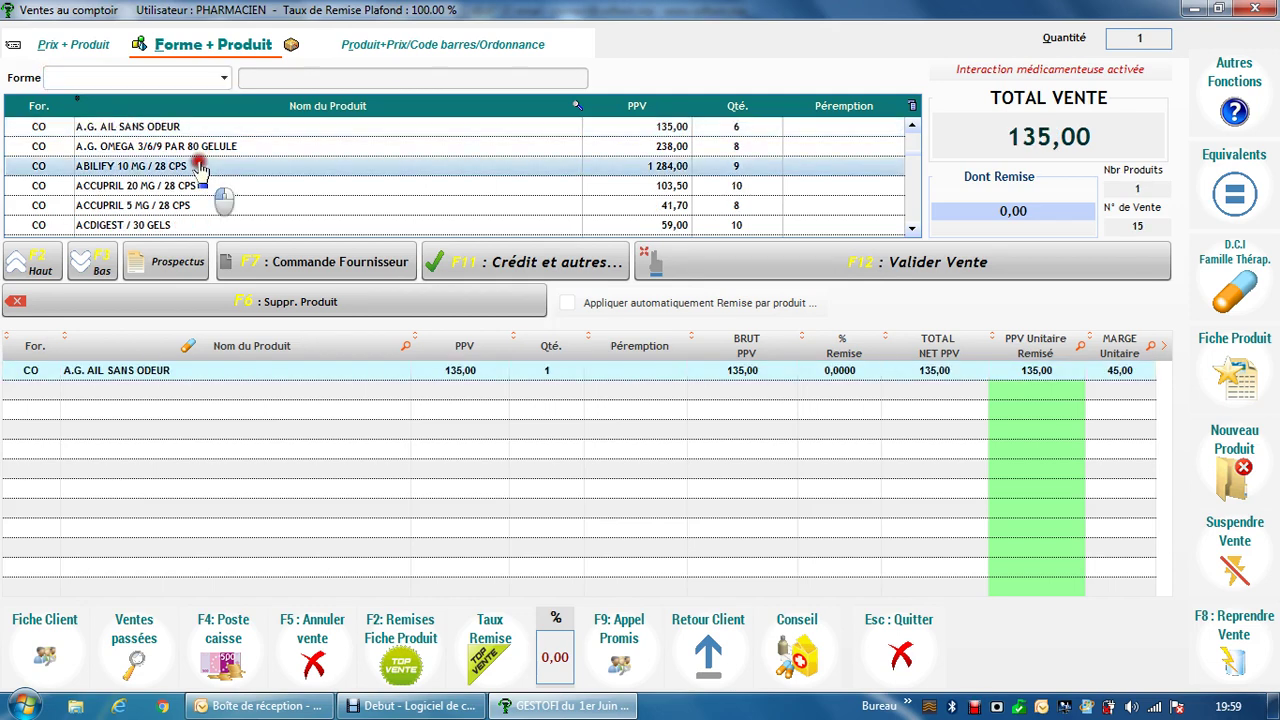
{"action": "double_click", "coordinate": [200, 166]}
{"action": "double_click", "coordinate": [200, 166]}
{"action": "double_click", "coordinate": [200, 166]}
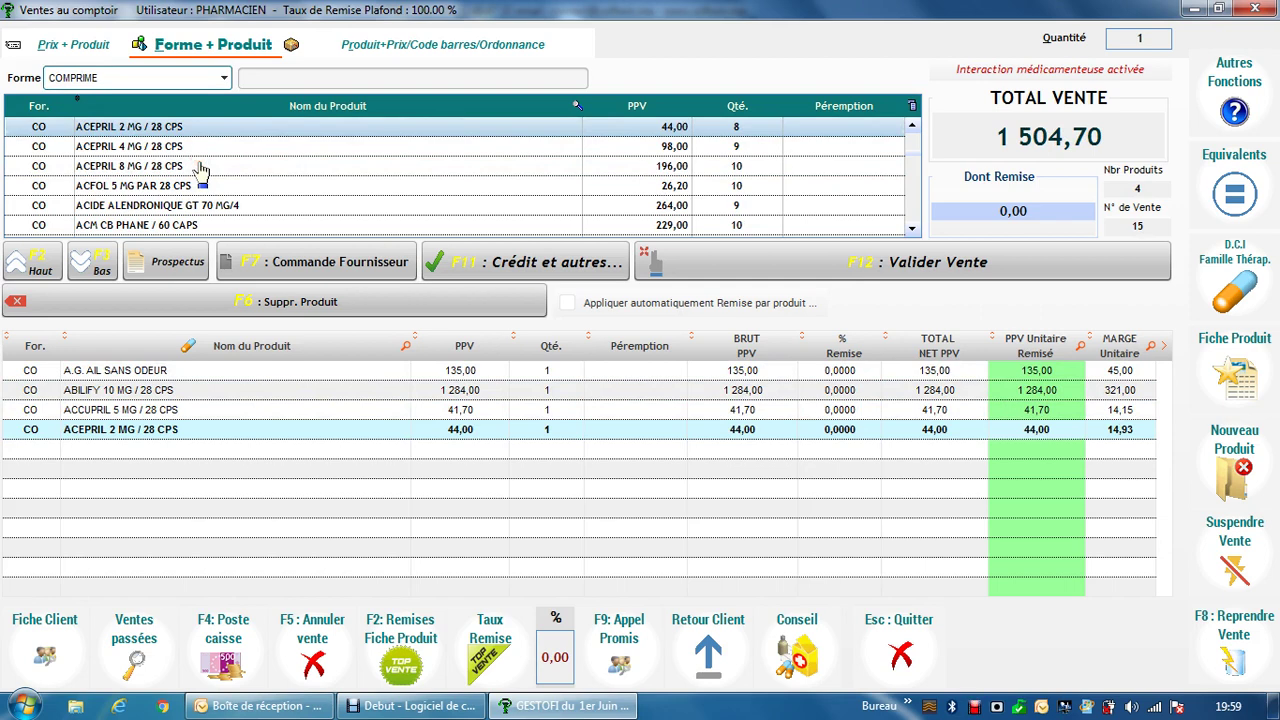
{"action": "double_click", "coordinate": [200, 166]}
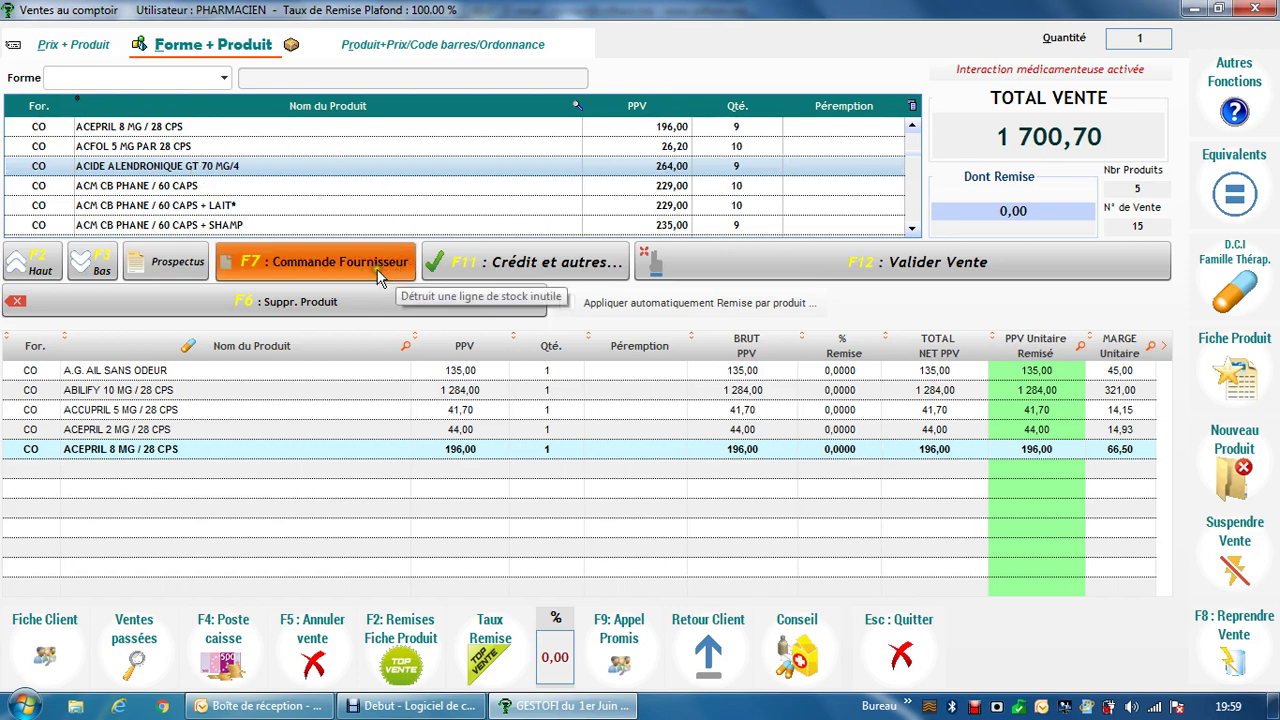
{"action": "left_click", "coordinate": [88, 263]}
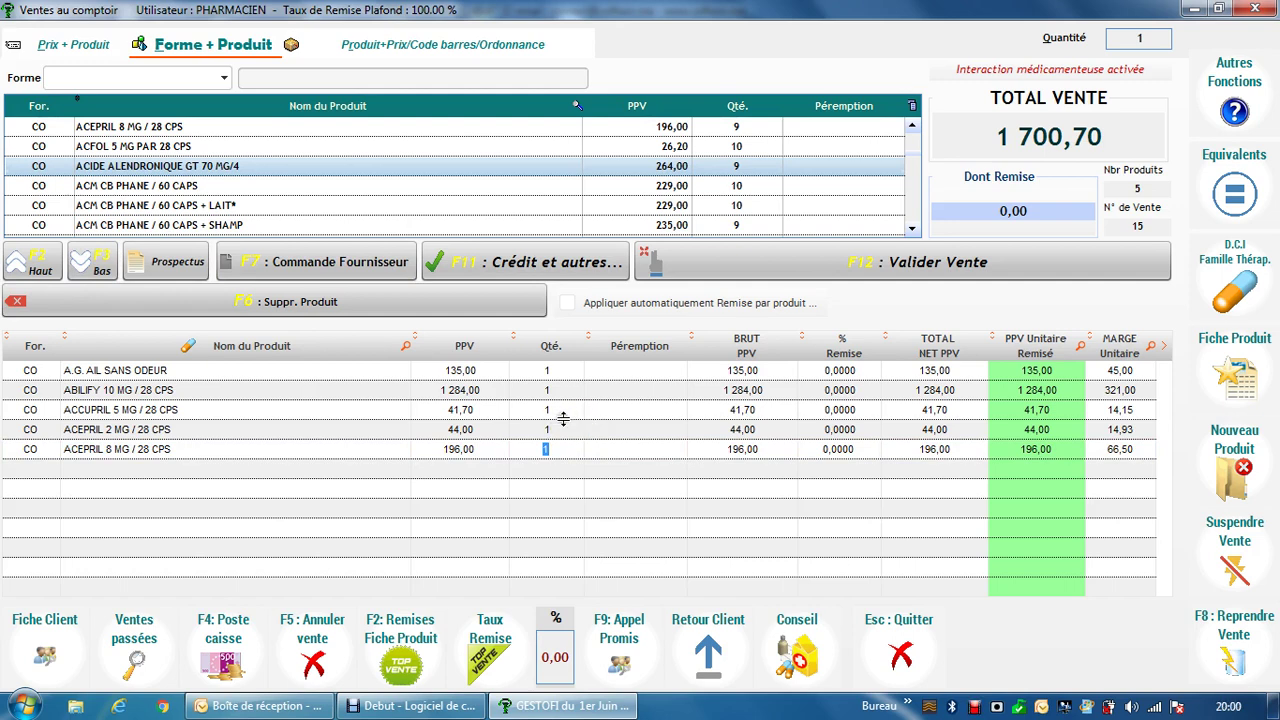
{"action": "key", "text": "Up"}
{"action": "key", "text": "Up"}
{"action": "key", "text": "Up"}
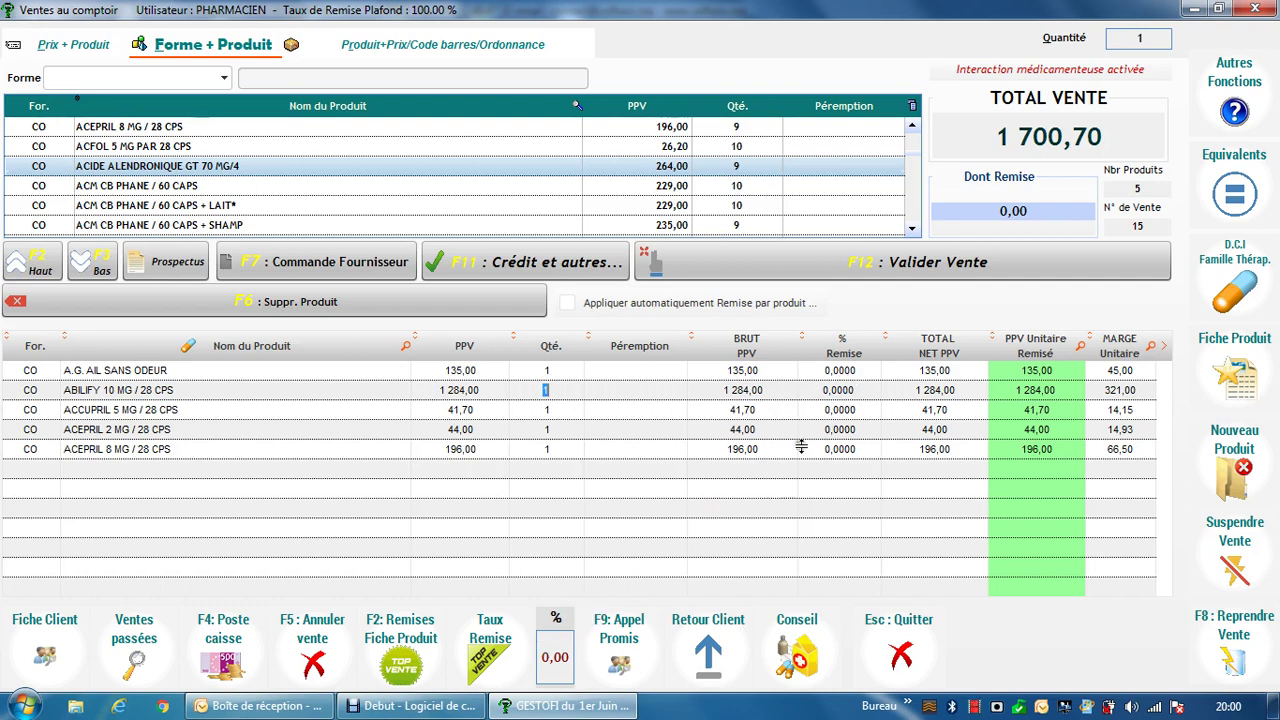
Set the discount on the A.G. AIL SANS ODEUR sale line to 5 %
{"action": "left_click", "coordinate": [847, 372]}
{"action": "left_click", "coordinate": [847, 372]}
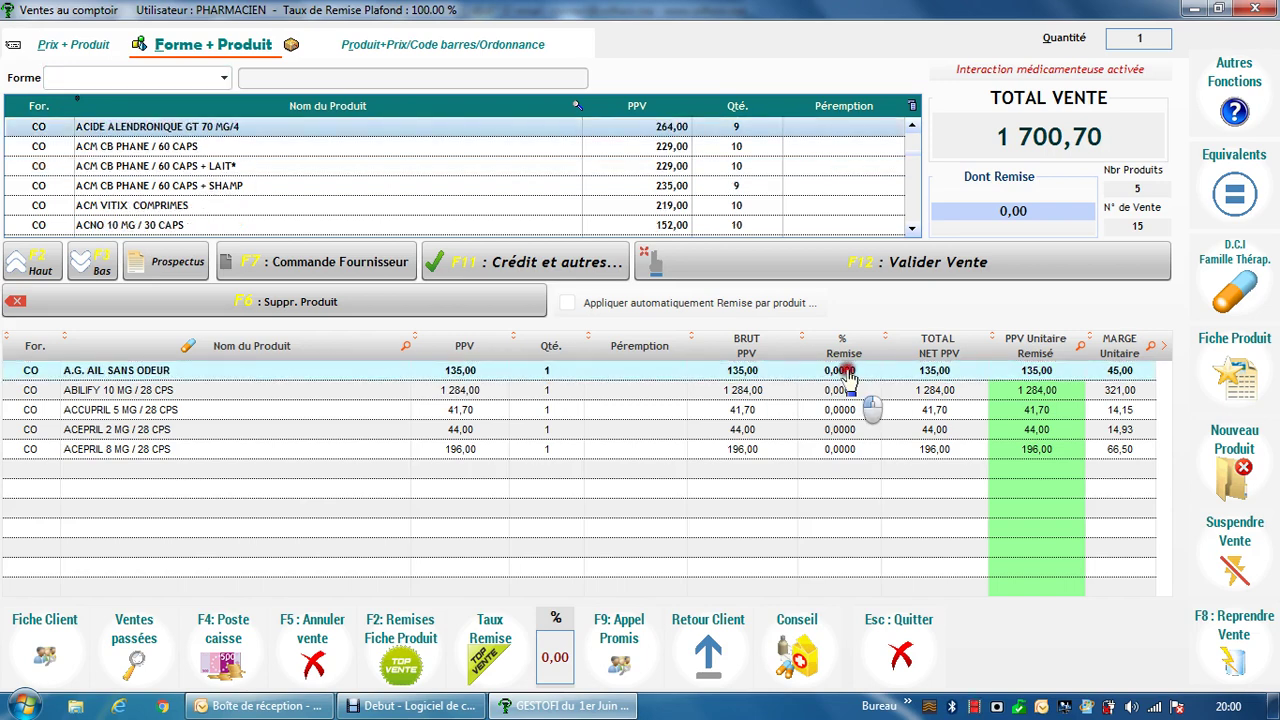
{"action": "left_click", "coordinate": [847, 372]}
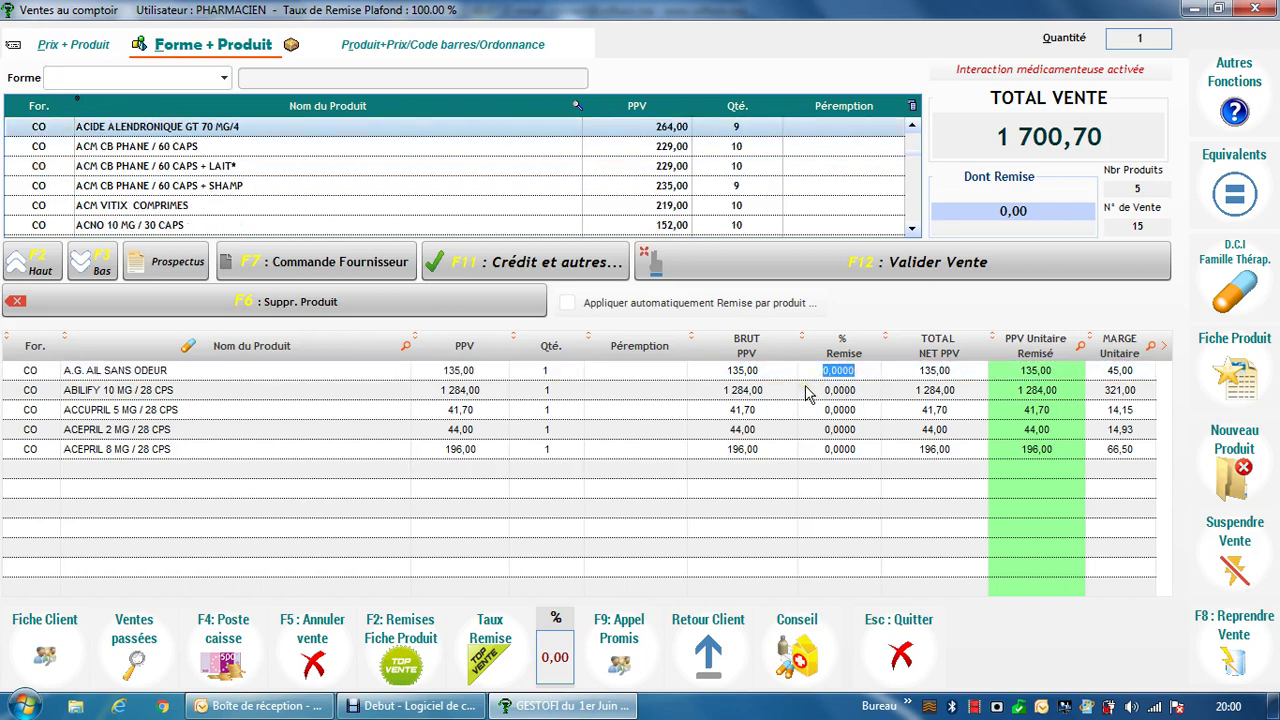
{"action": "type", "text": "5"}
{"action": "key", "text": "Return"}
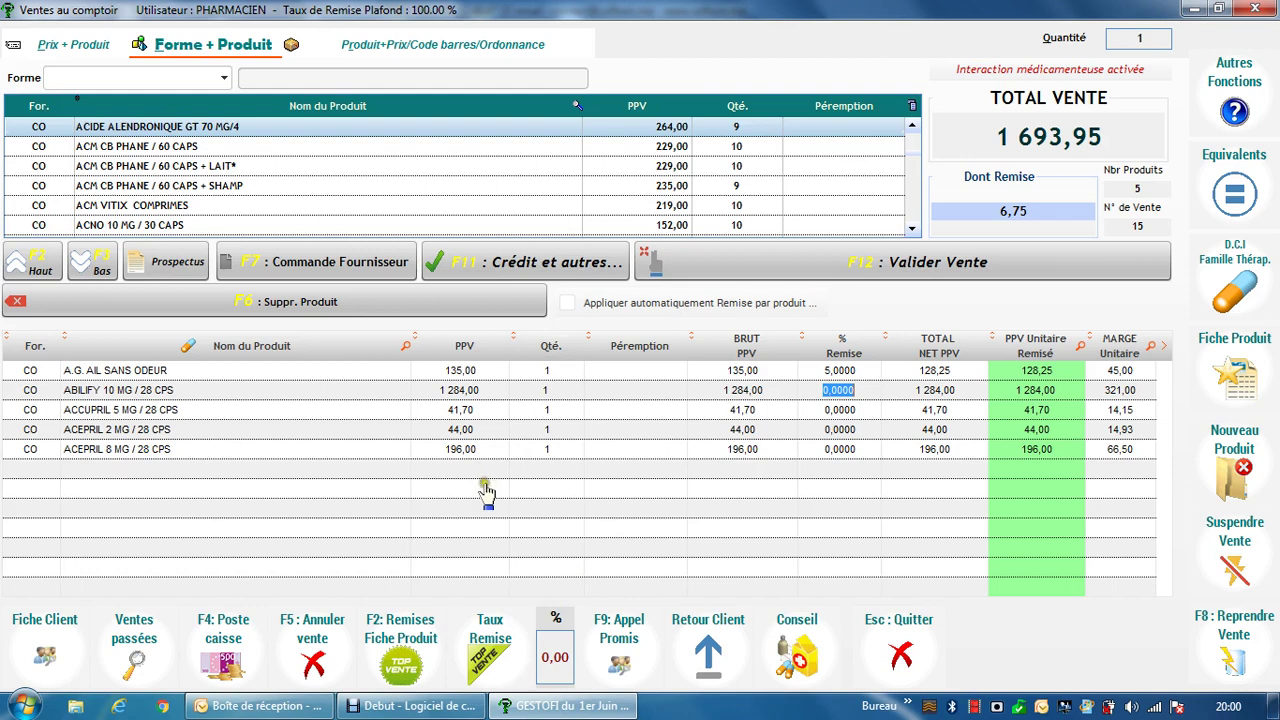
Apply a 10 % discount rate to all products of the sale
{"action": "left_click", "coordinate": [551, 662]}
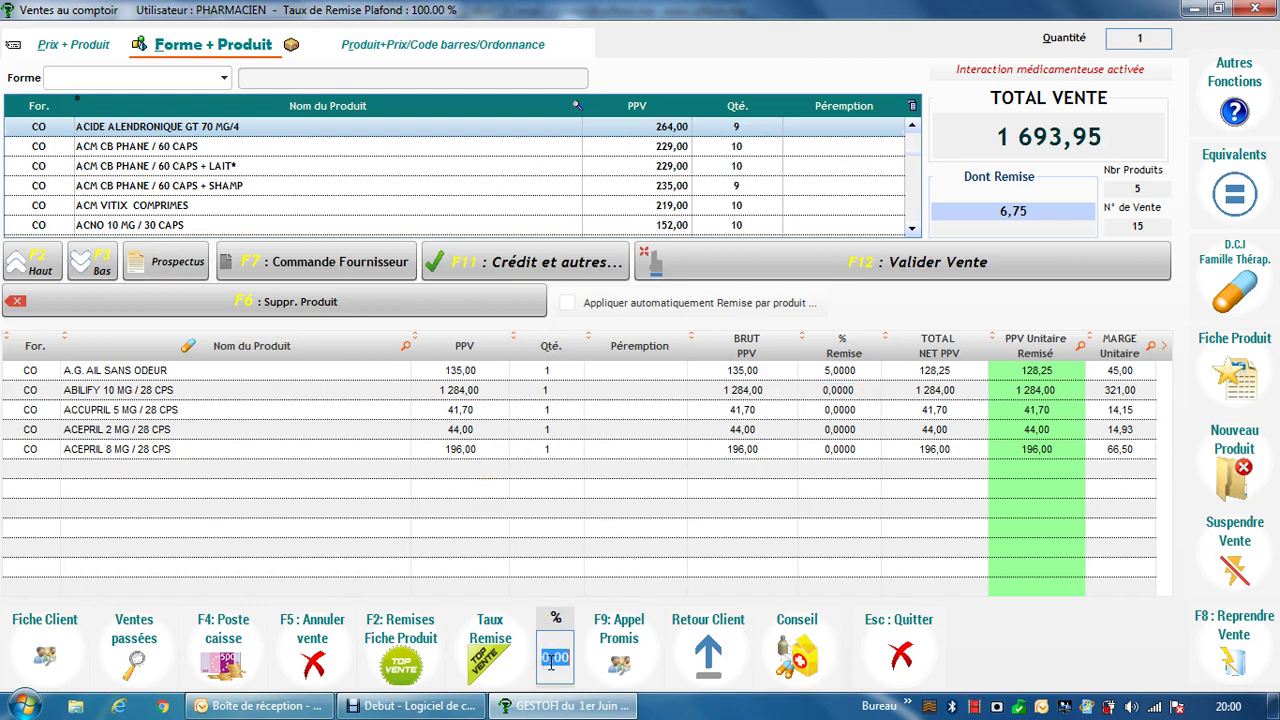
{"action": "type", "text": "10"}
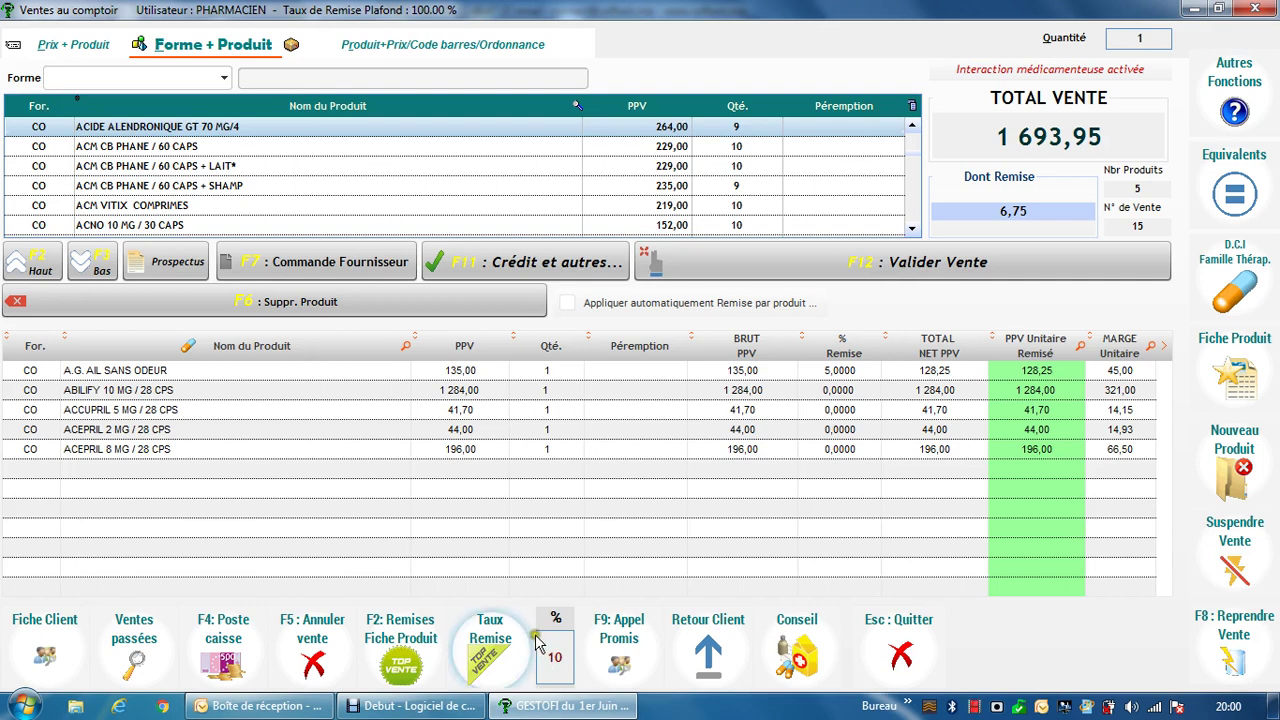
{"action": "left_click", "coordinate": [509, 652]}
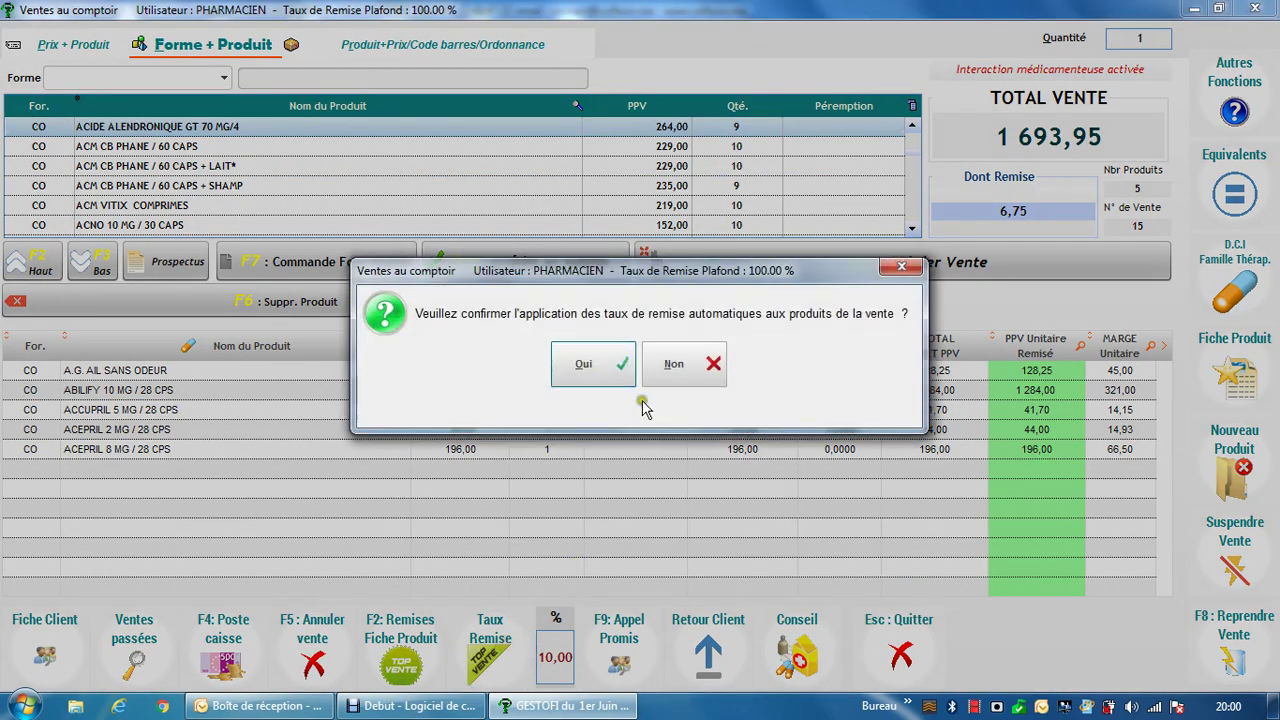
{"action": "left_click", "coordinate": [603, 369]}
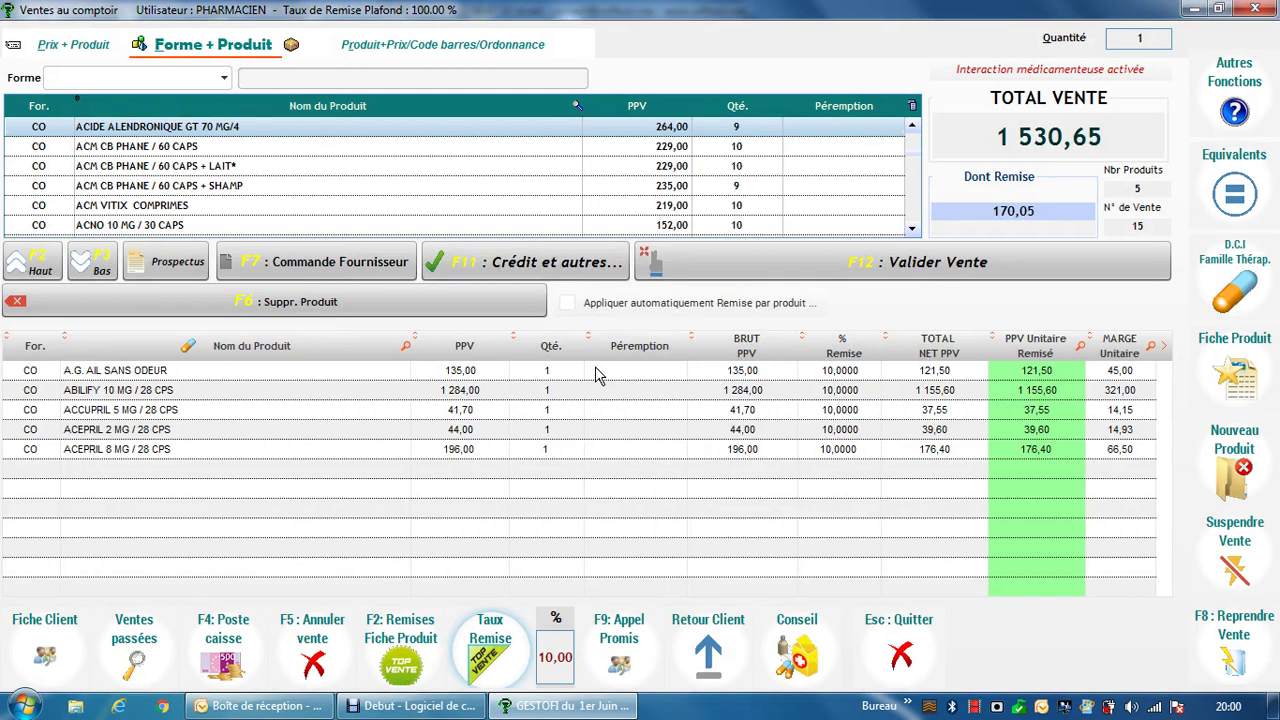
Set the discount on the A.G. AIL SANS ODEUR sale line to 15 %
{"action": "left_click", "coordinate": [843, 372]}
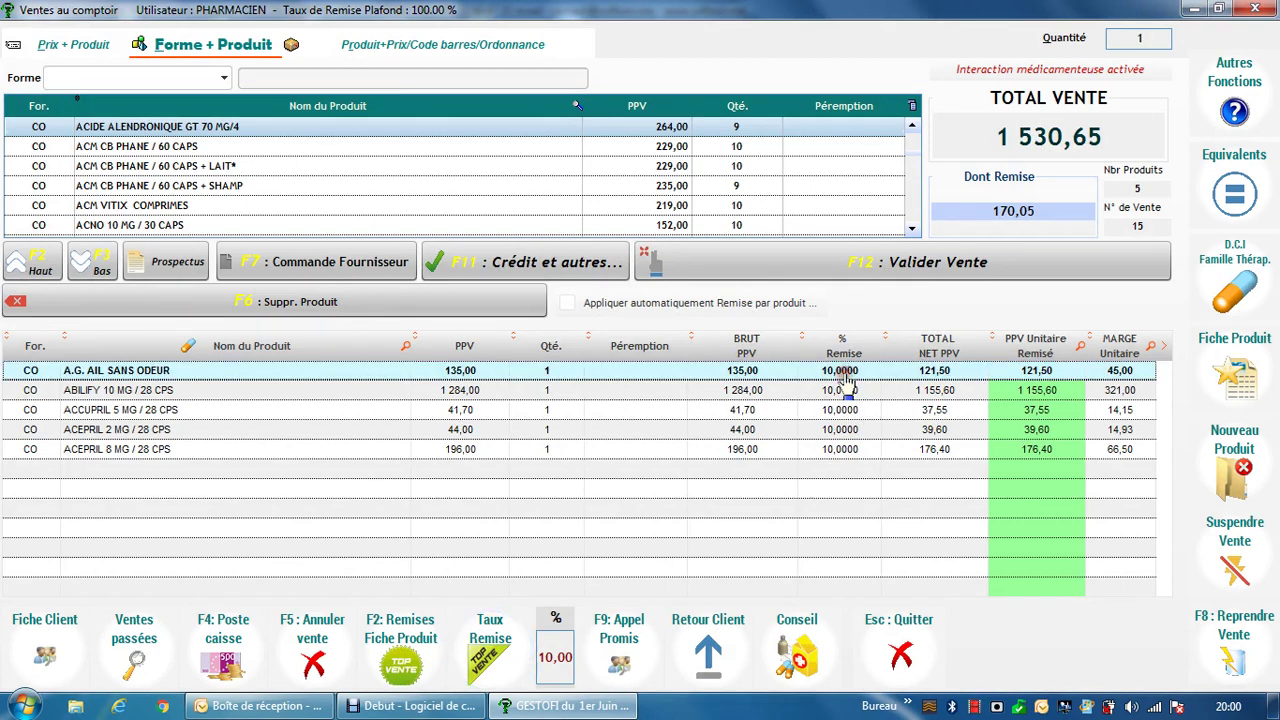
{"action": "left_click", "coordinate": [838, 410]}
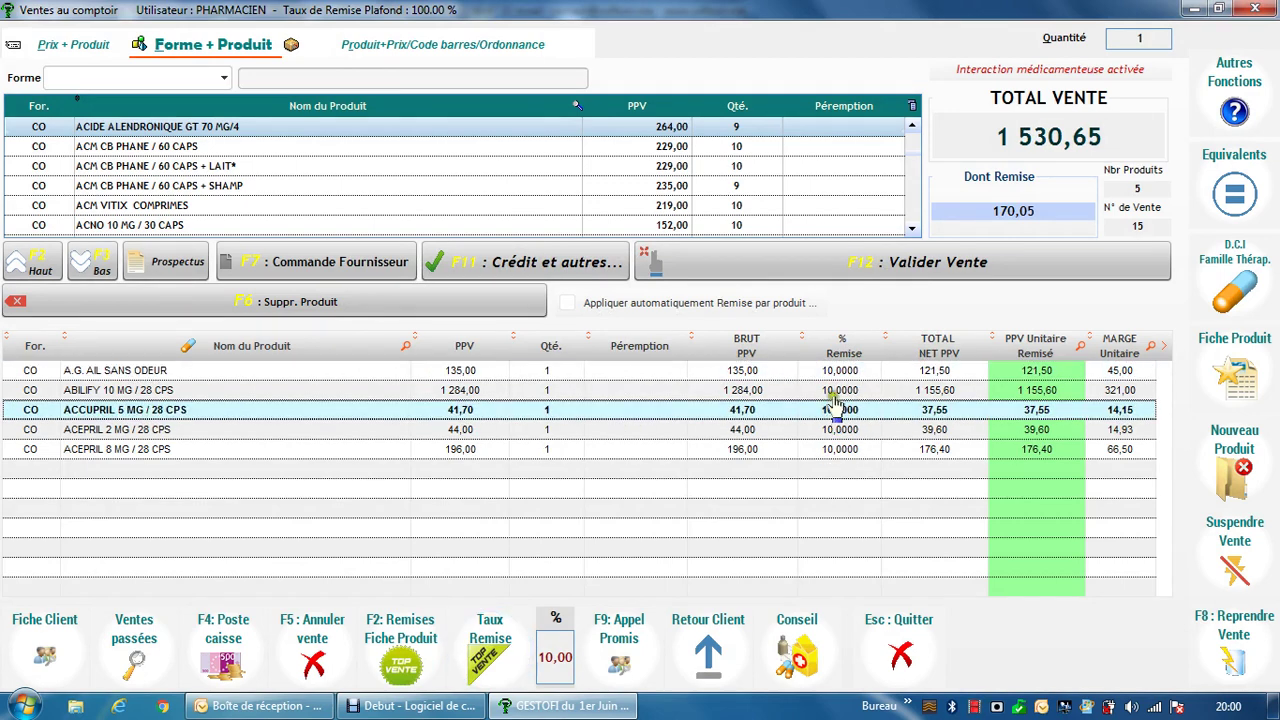
{"action": "left_click", "coordinate": [836, 371]}
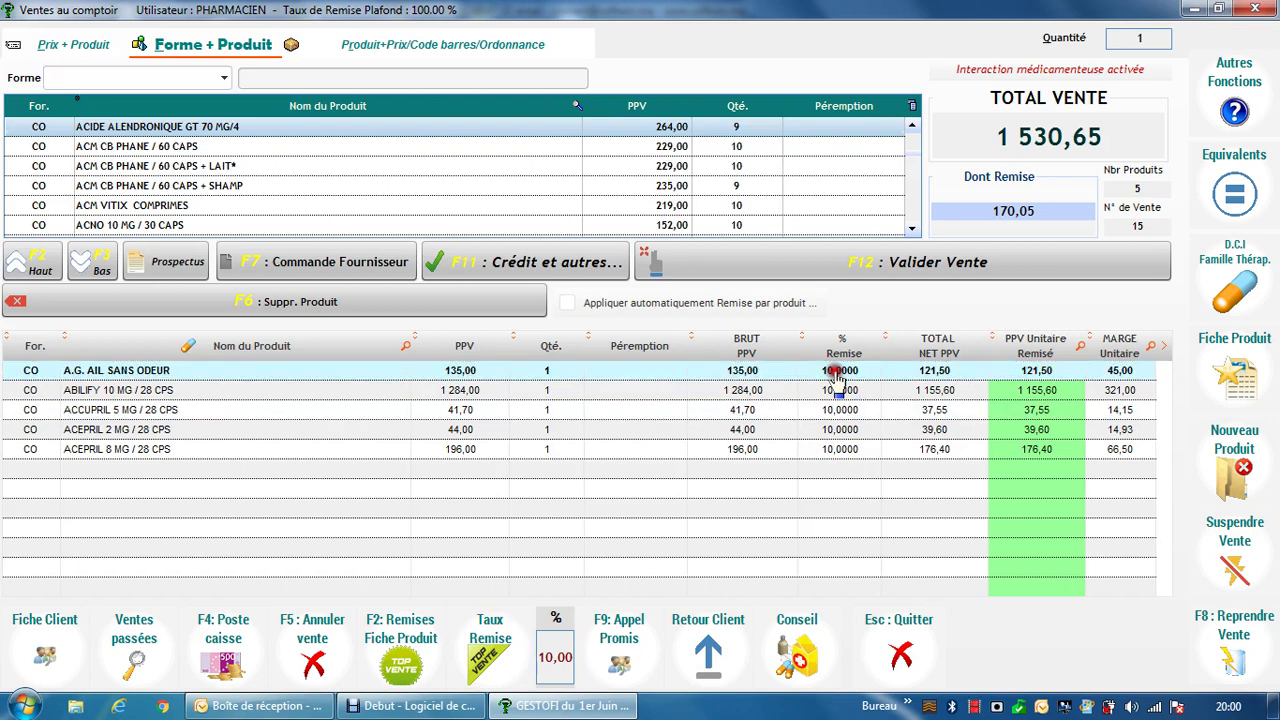
{"action": "left_click", "coordinate": [836, 372]}
{"action": "left_click", "coordinate": [836, 372]}
{"action": "left_click", "coordinate": [836, 372]}
{"action": "type", "text": "15"}
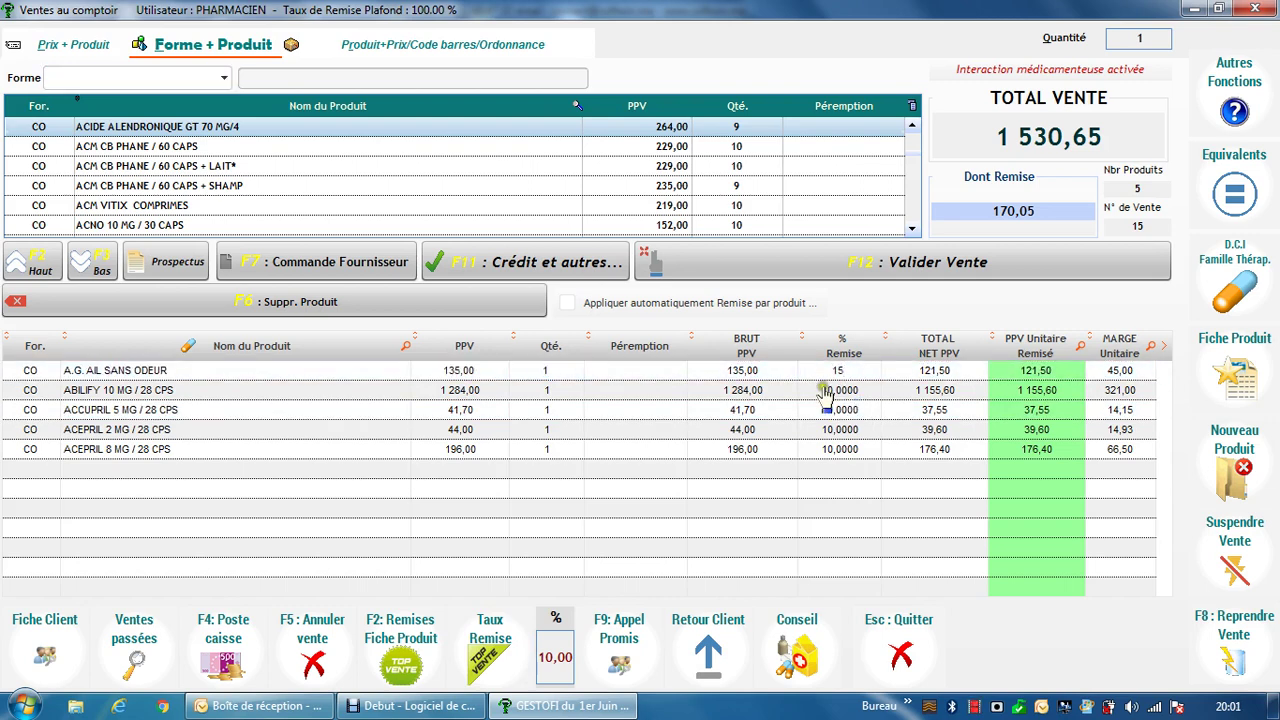
{"action": "left_click", "coordinate": [825, 393]}
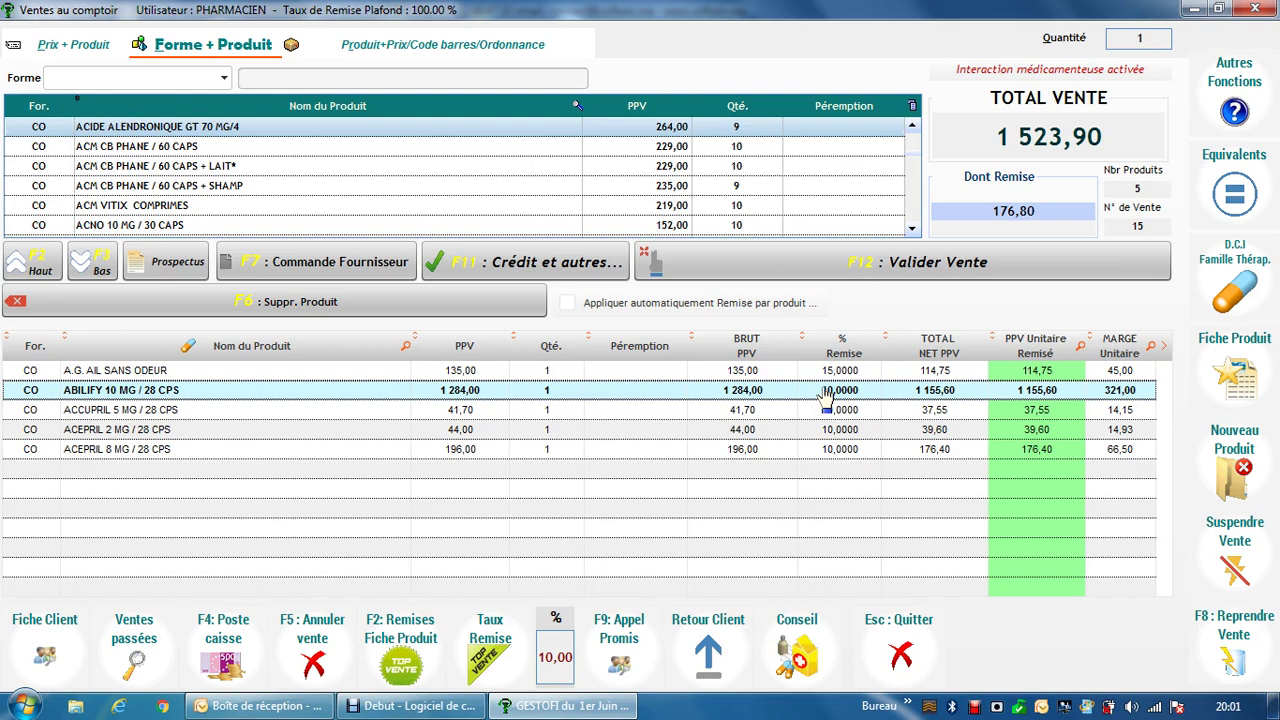
Start a new product from the sale with form COMPRIME, product name AMINE and a PPV of 100
{"action": "left_click", "coordinate": [1232, 474]}
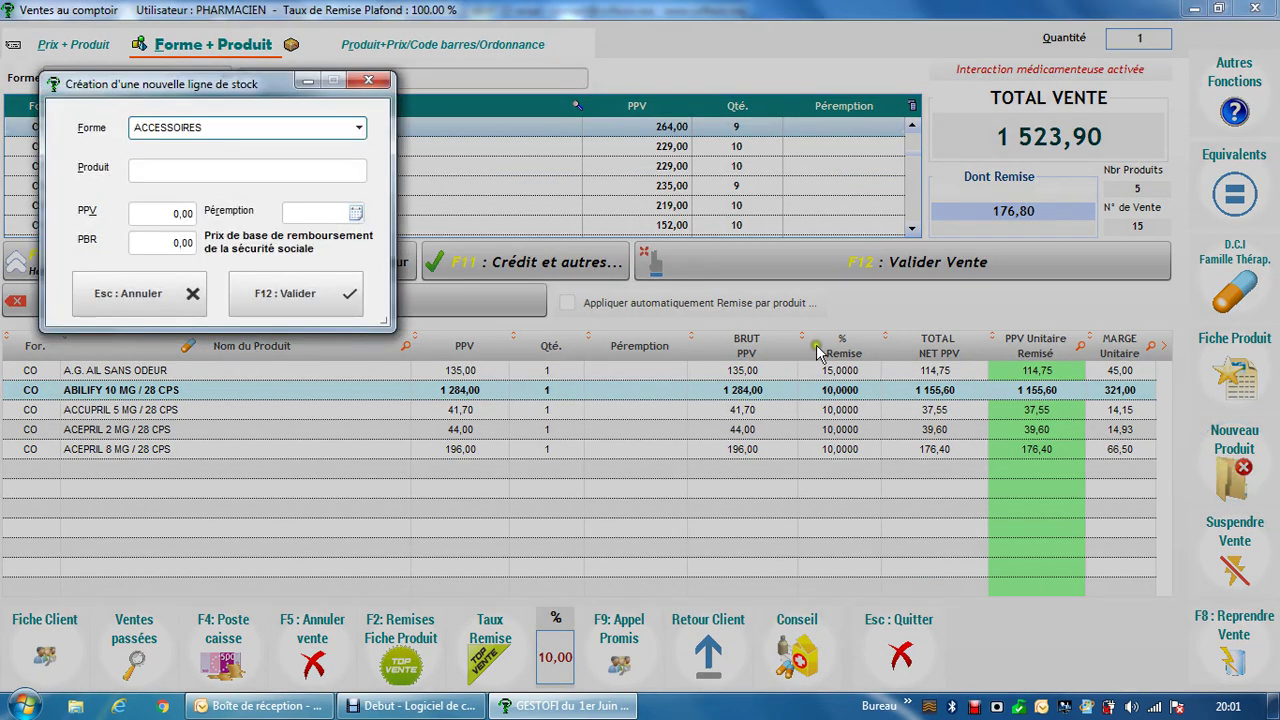
{"action": "left_click", "coordinate": [292, 128]}
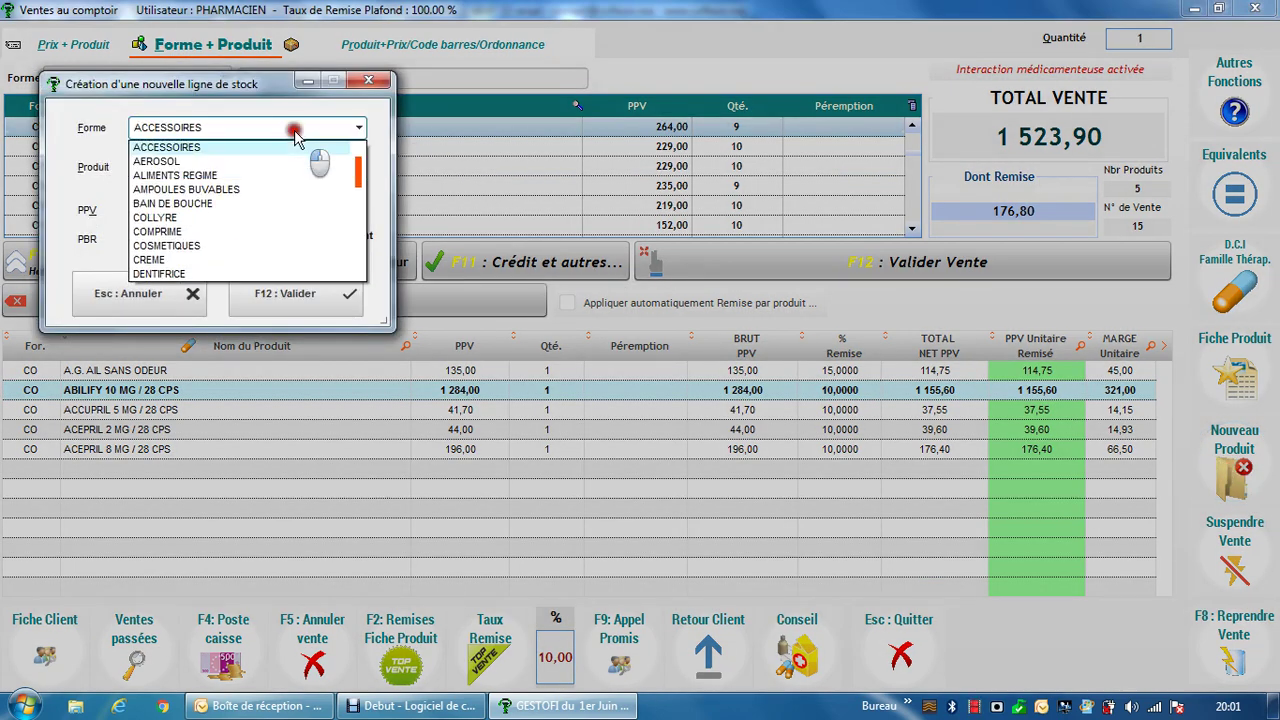
{"action": "left_click", "coordinate": [268, 231]}
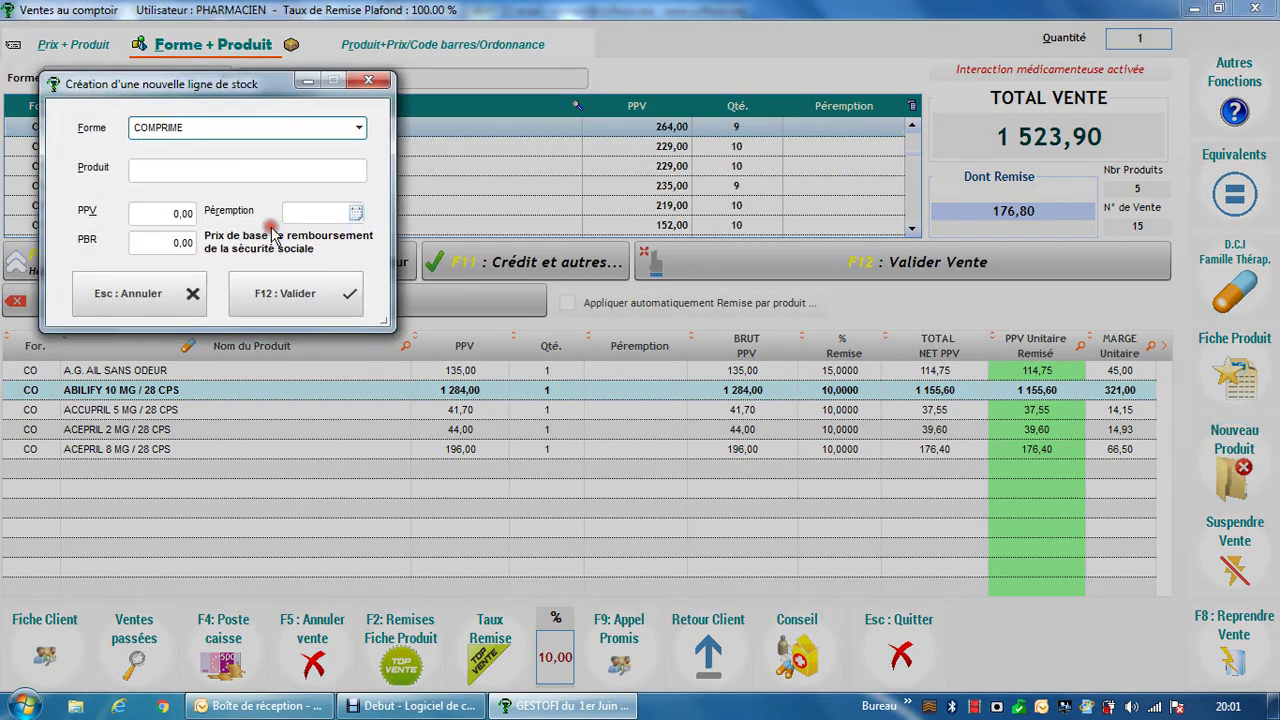
{"action": "left_click", "coordinate": [268, 174]}
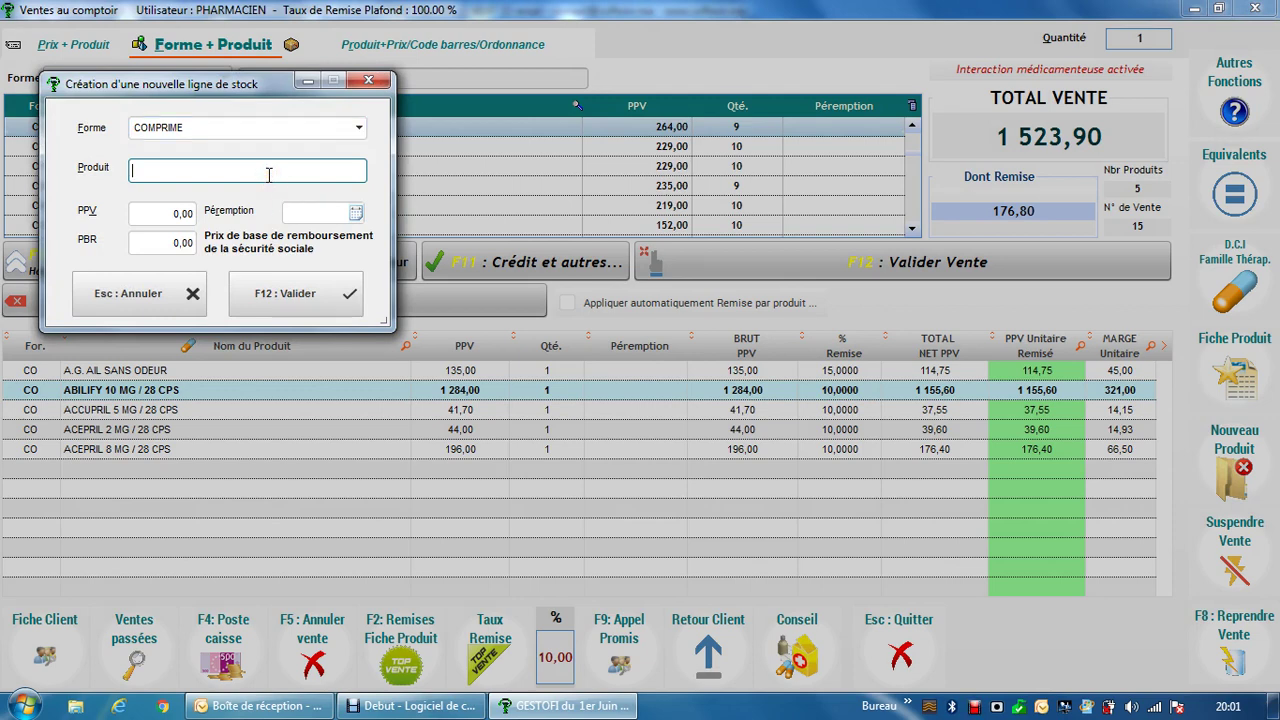
{"action": "type", "text": "AMINE"}
{"action": "left_click", "coordinate": [180, 210]}
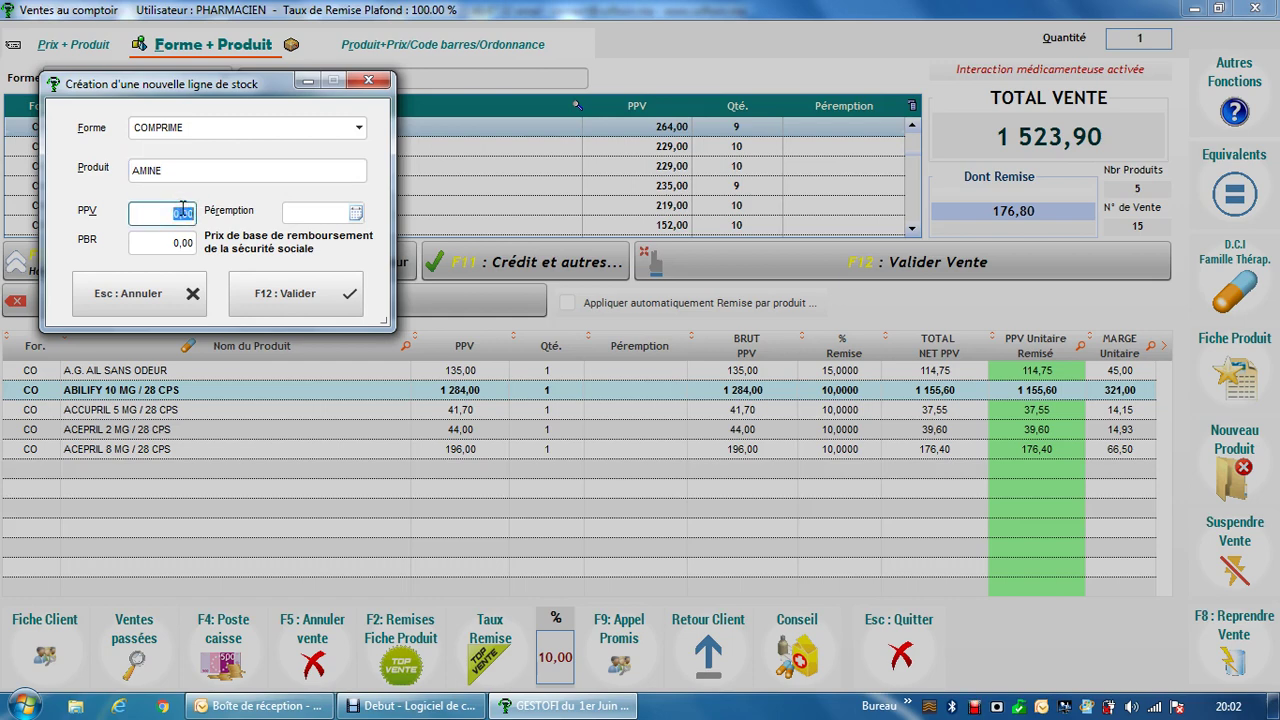
{"action": "type", "text": "100"}
{"action": "left_click", "coordinate": [168, 209]}
{"action": "left_click", "coordinate": [345, 213]}
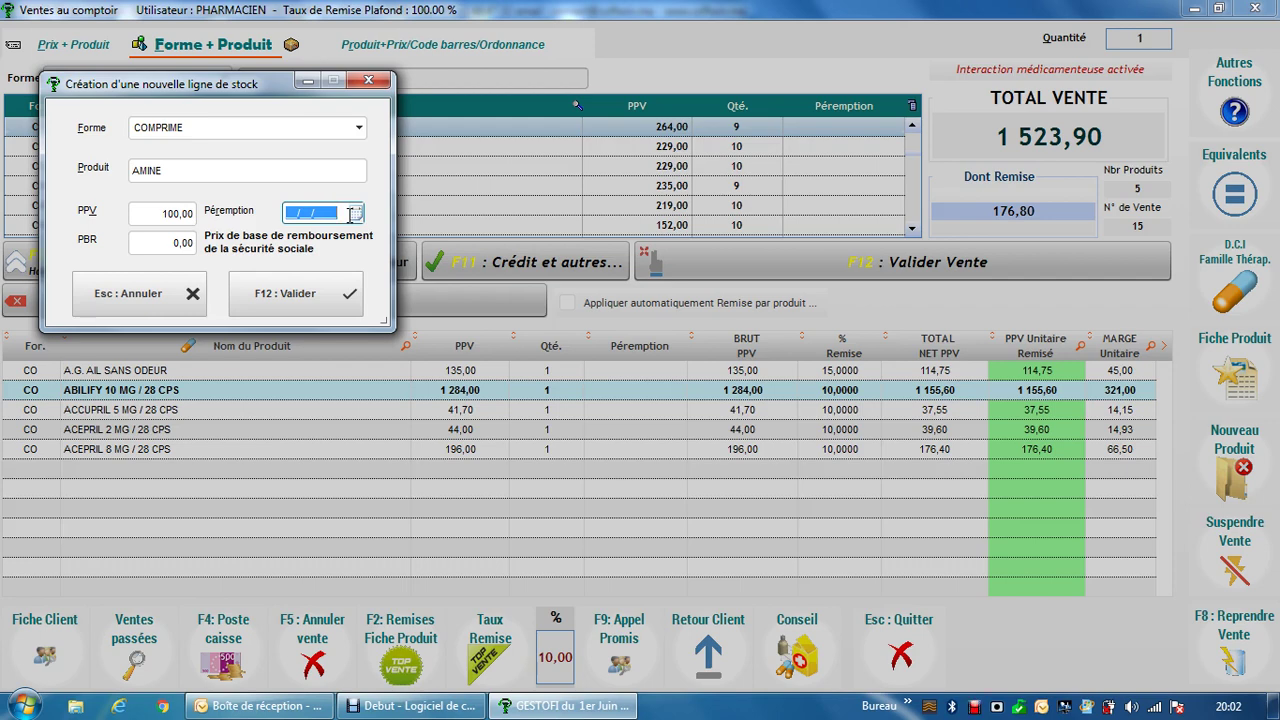
Try to validate the new stock line under the product name AMINE
{"action": "left_click", "coordinate": [320, 296]}
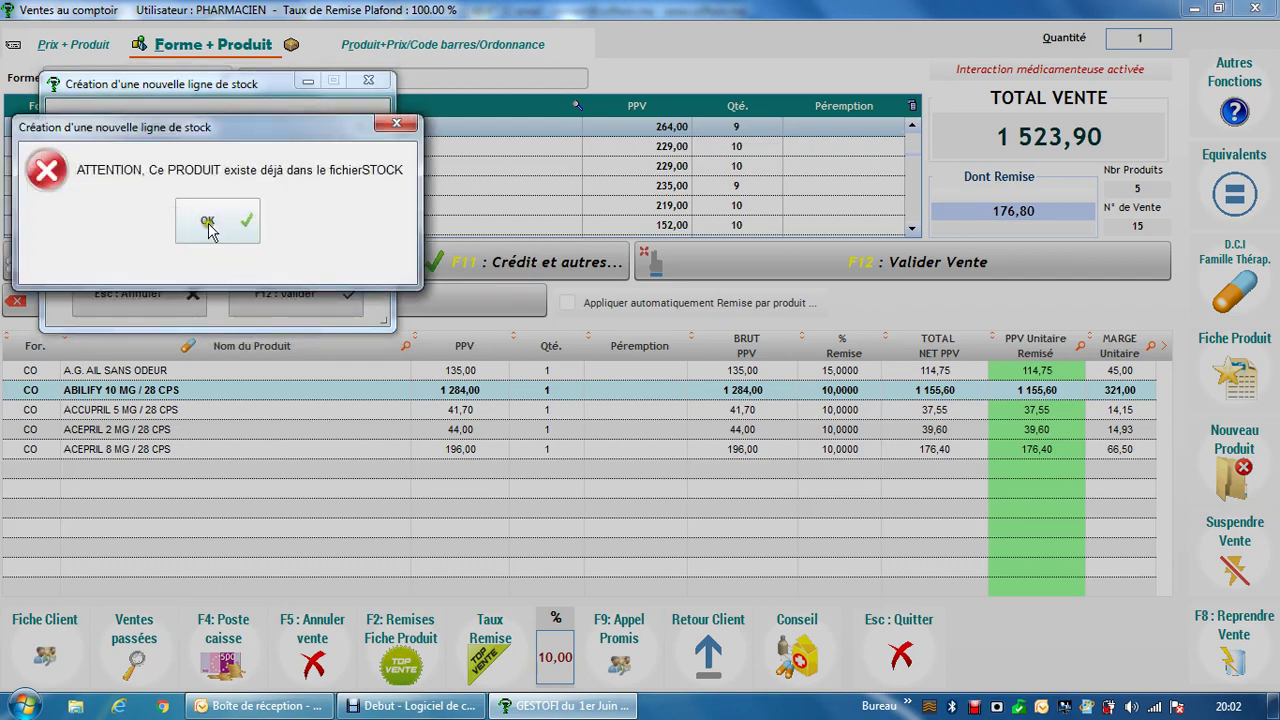
{"action": "left_click", "coordinate": [205, 221]}
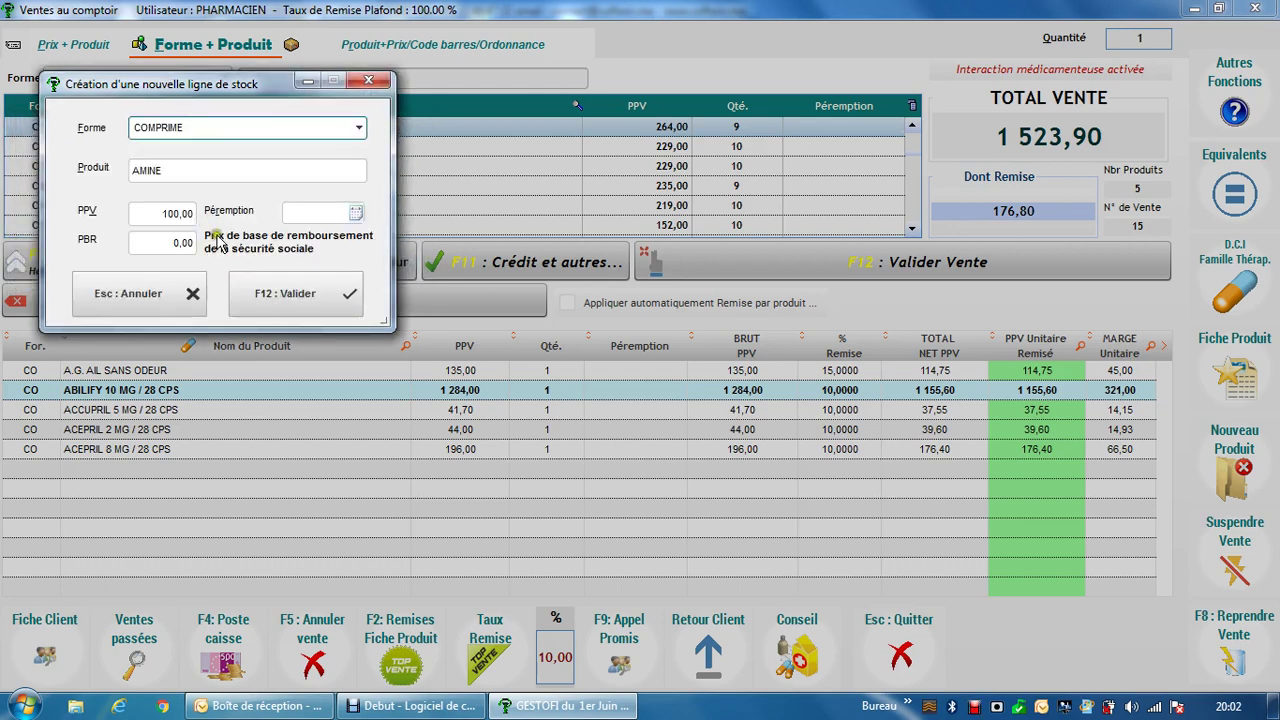
{"action": "left_click", "coordinate": [283, 293]}
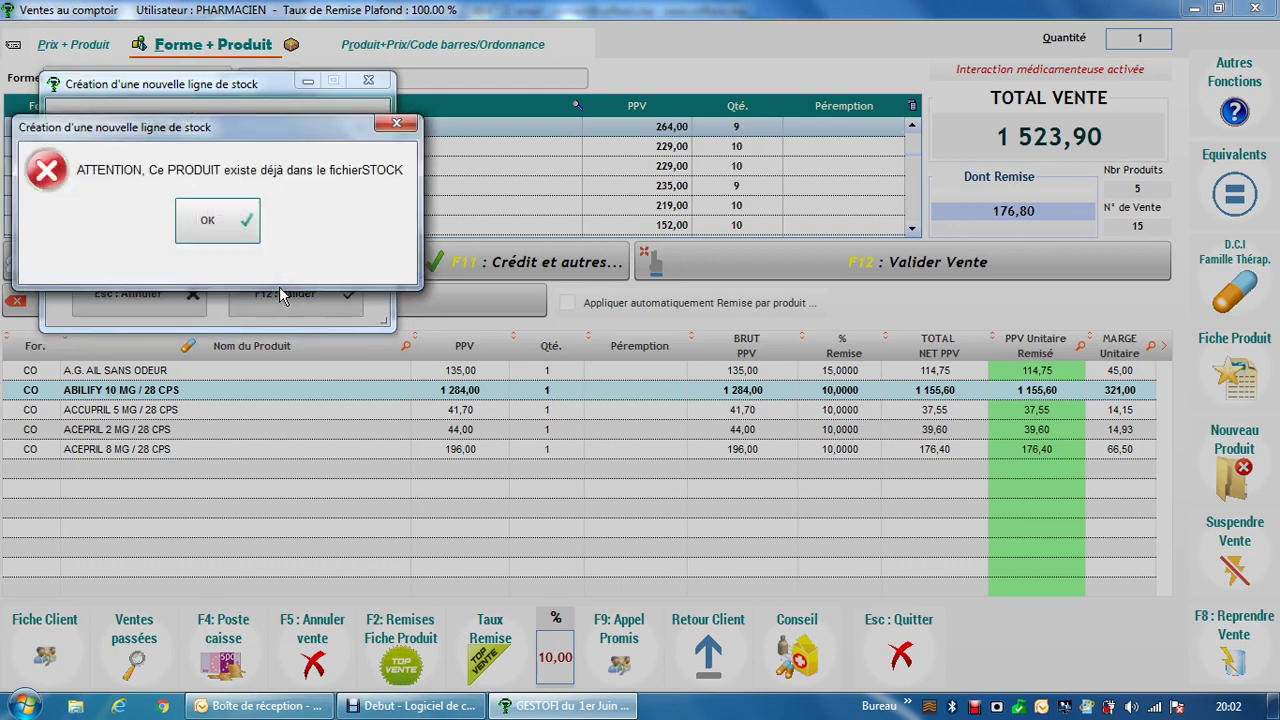
{"action": "left_click", "coordinate": [220, 222]}
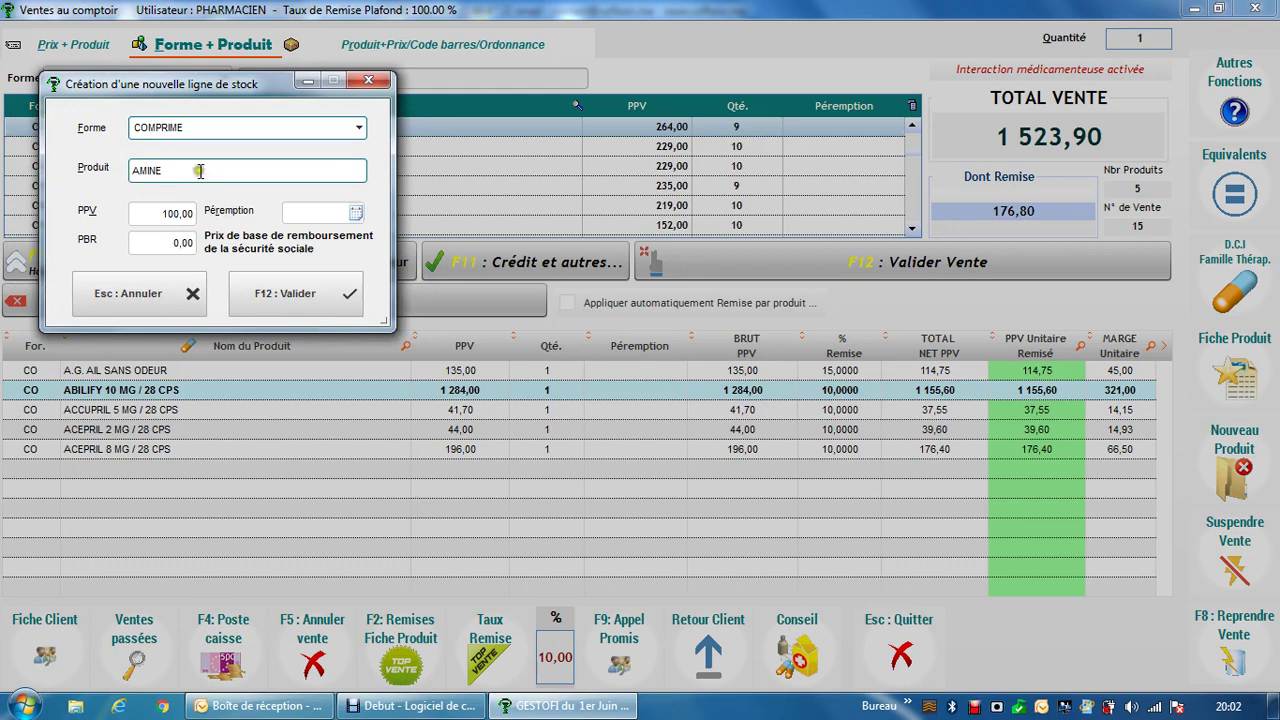
Change the new product's name to ARAFATI and validate the stock line to reach its detailed stock record
{"action": "double_click", "coordinate": [198, 170]}
{"action": "type", "text": "R"}
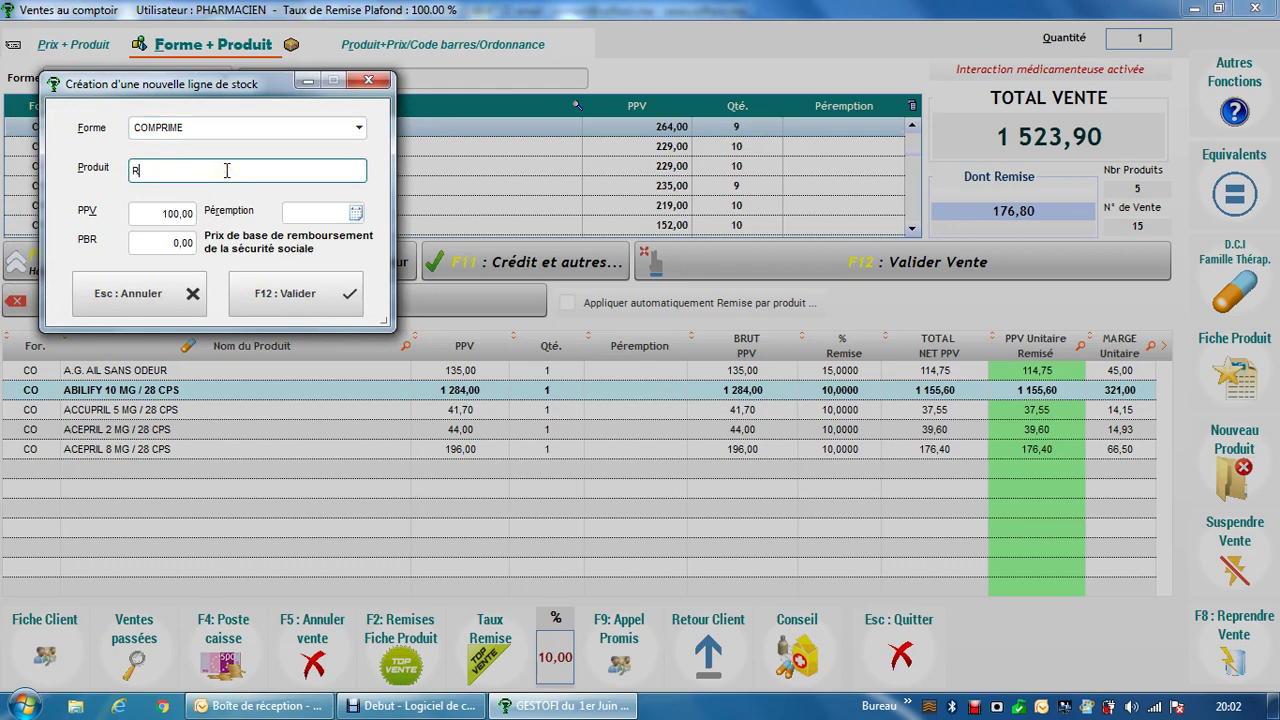
{"action": "key", "text": "BackSpace"}
{"action": "type", "text": "ARAFAT"}
{"action": "left_click", "coordinate": [290, 294]}
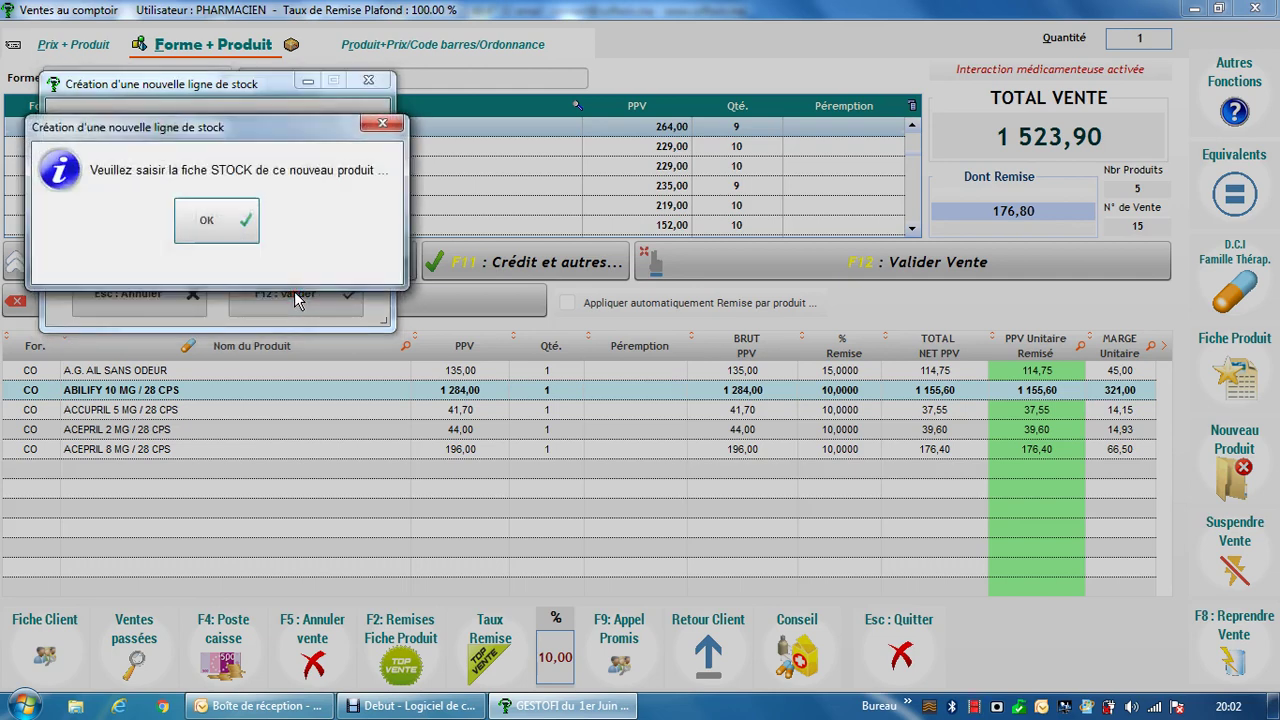
{"action": "left_click", "coordinate": [214, 218]}
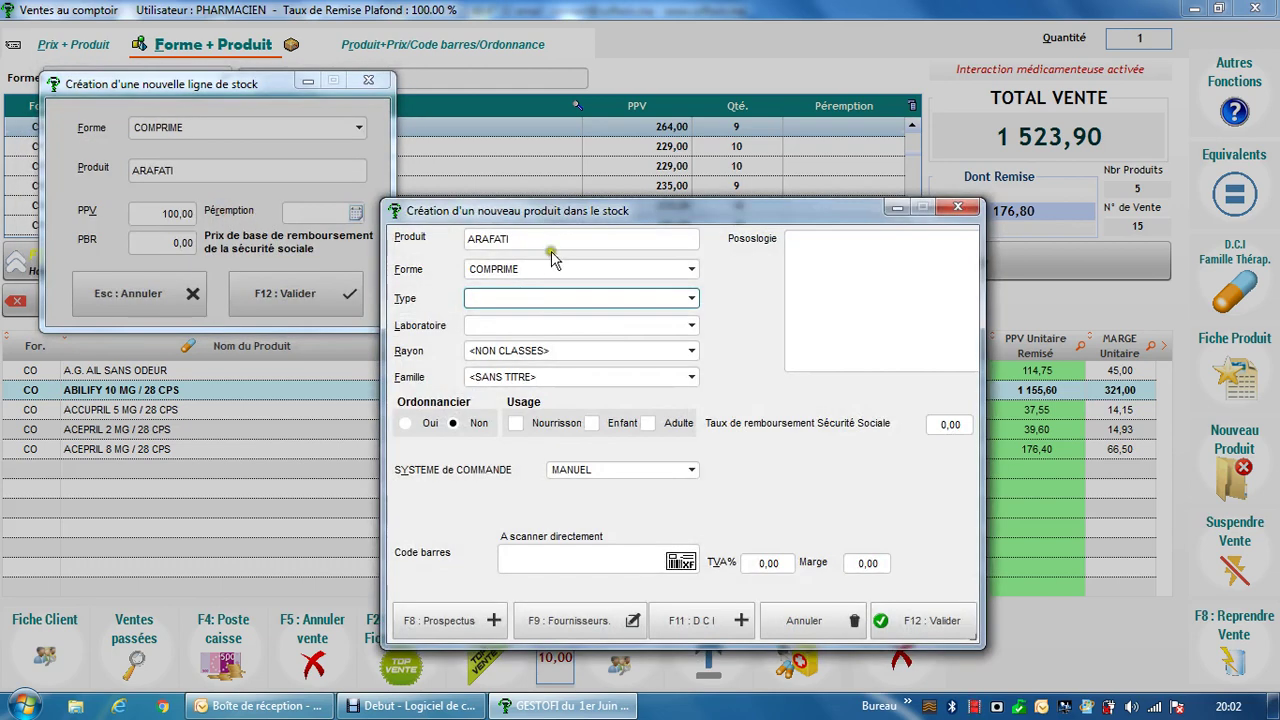
Set the type of the new product ARAFATI to MEDICAMENT 7% PPV in its stock record
{"action": "left_click", "coordinate": [539, 300]}
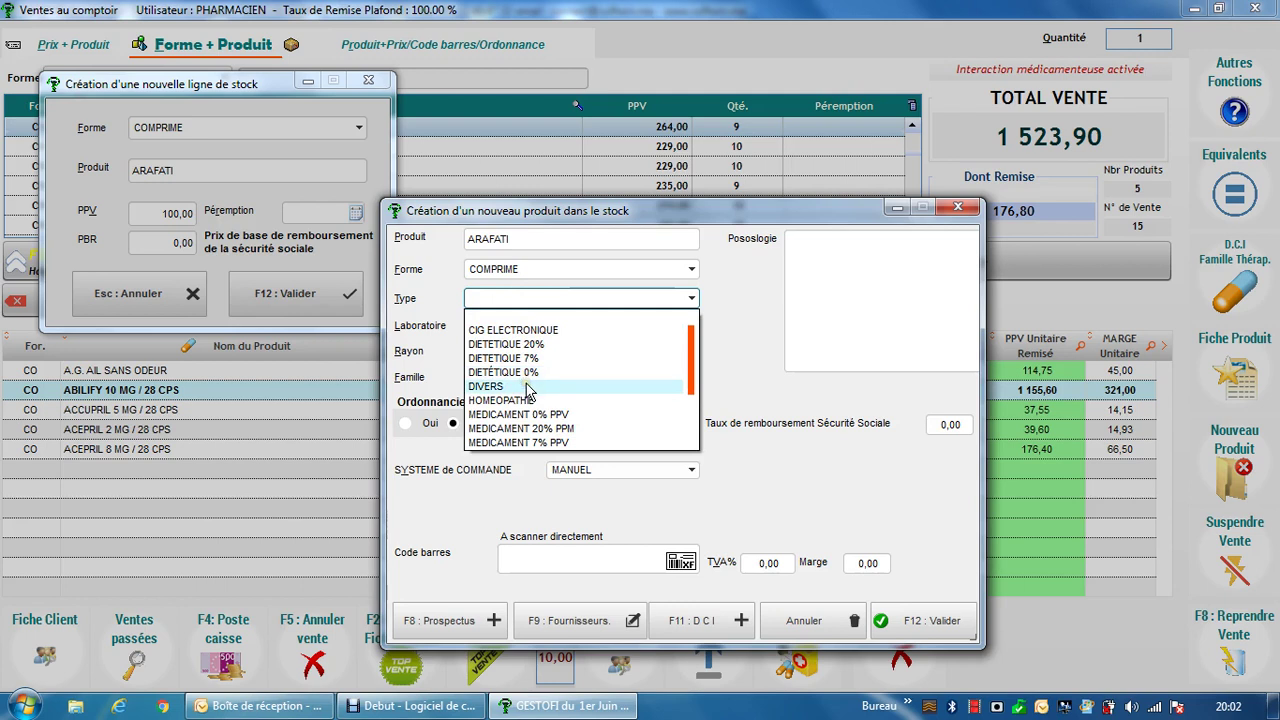
{"action": "left_click", "coordinate": [539, 443]}
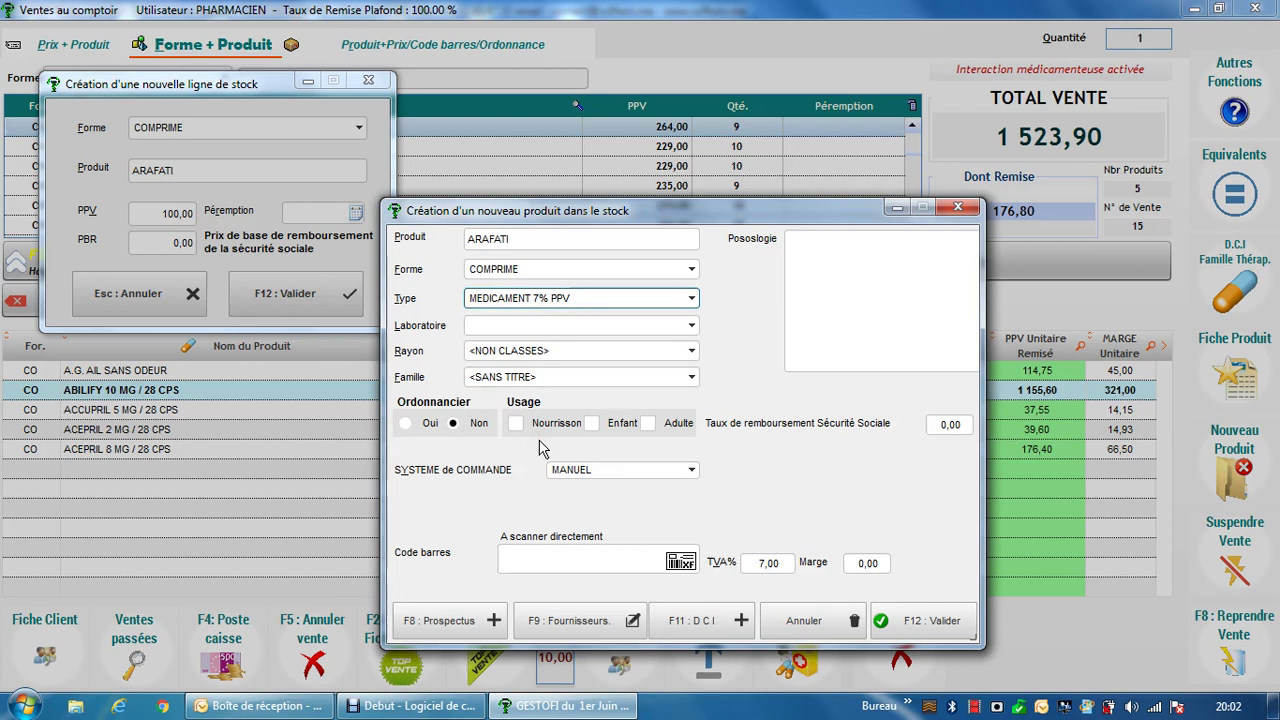
{"action": "left_click", "coordinate": [539, 443]}
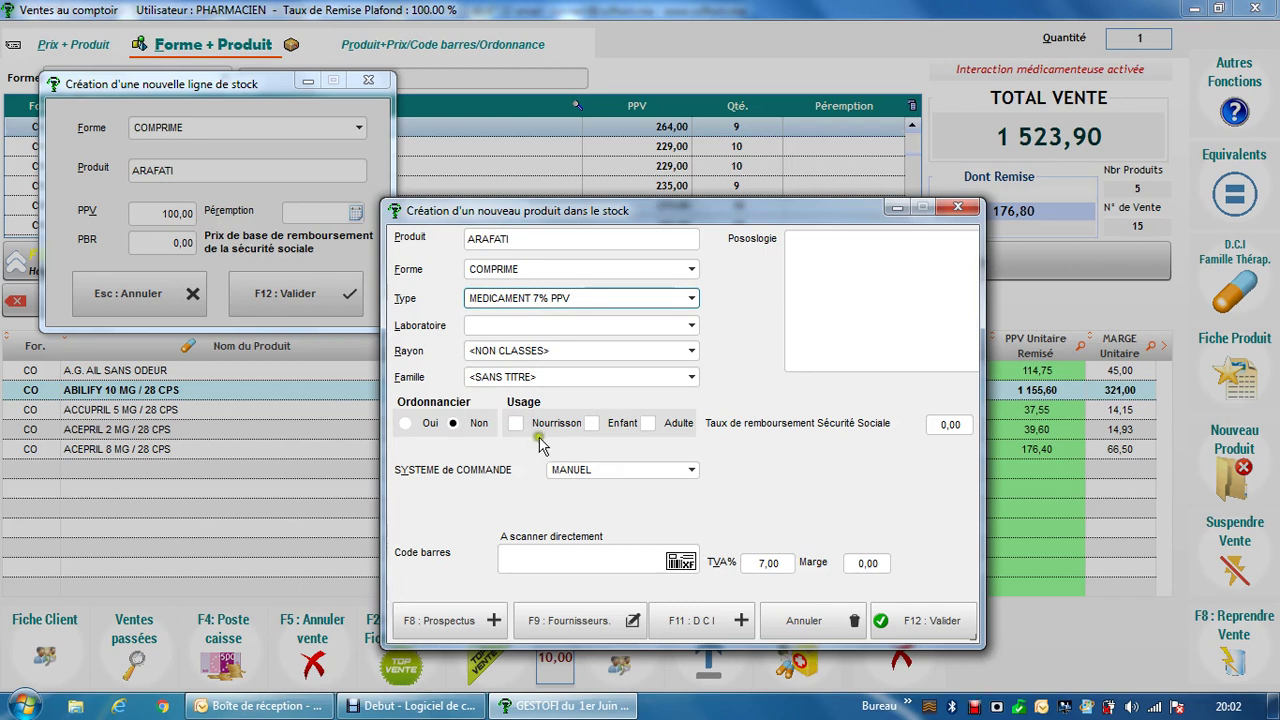
Validate the stock record of the new product ARAFATI, leaving its laboratory and barcode blank
{"action": "left_click", "coordinate": [557, 331]}
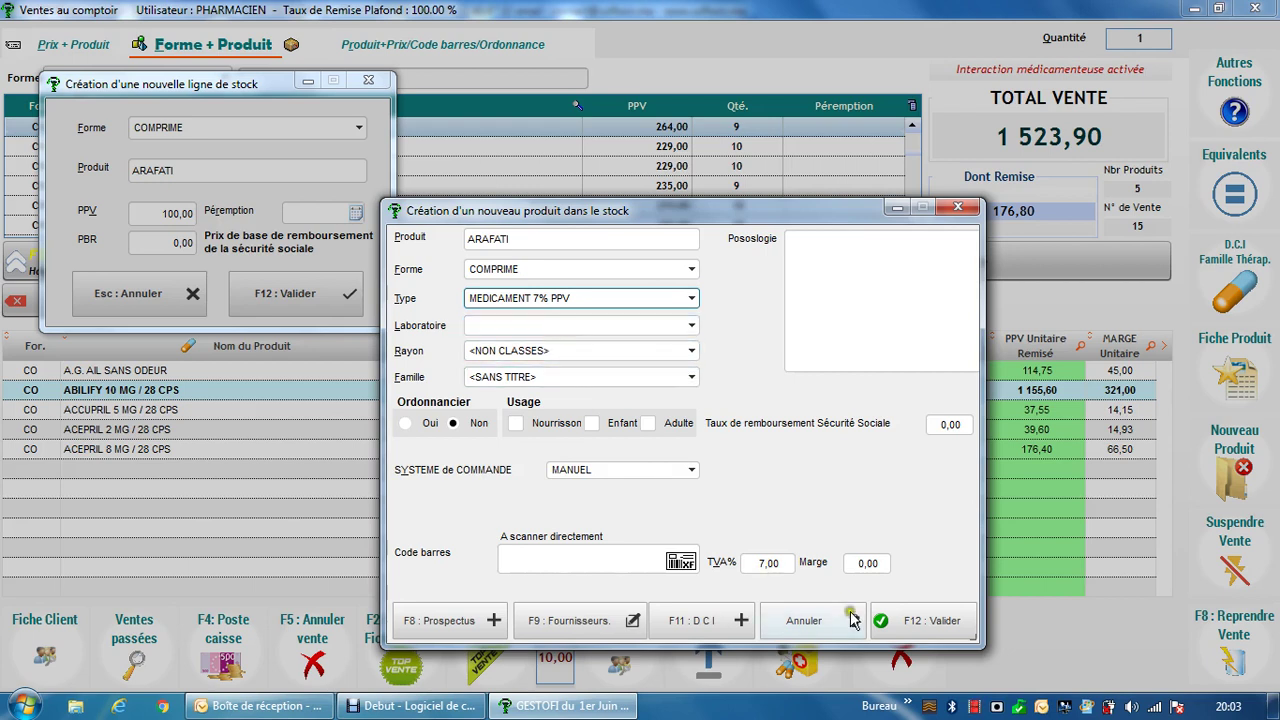
{"action": "left_click", "coordinate": [580, 557]}
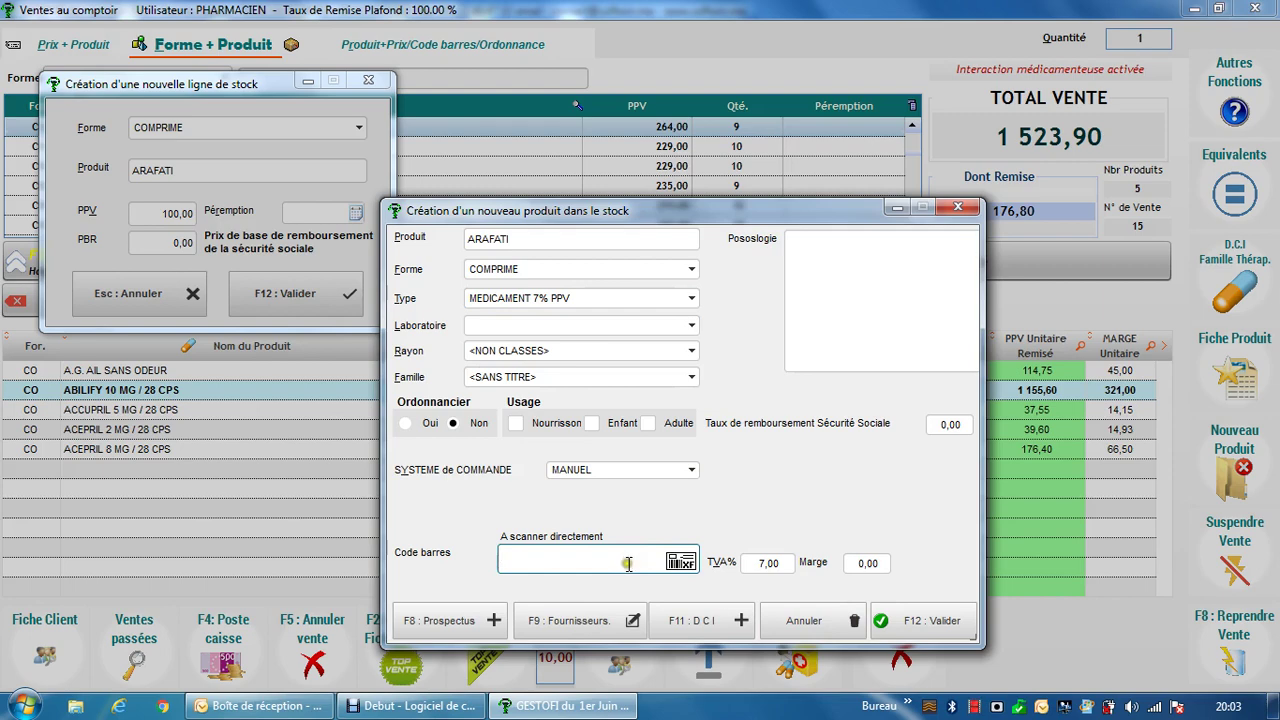
{"action": "left_click", "coordinate": [896, 628]}
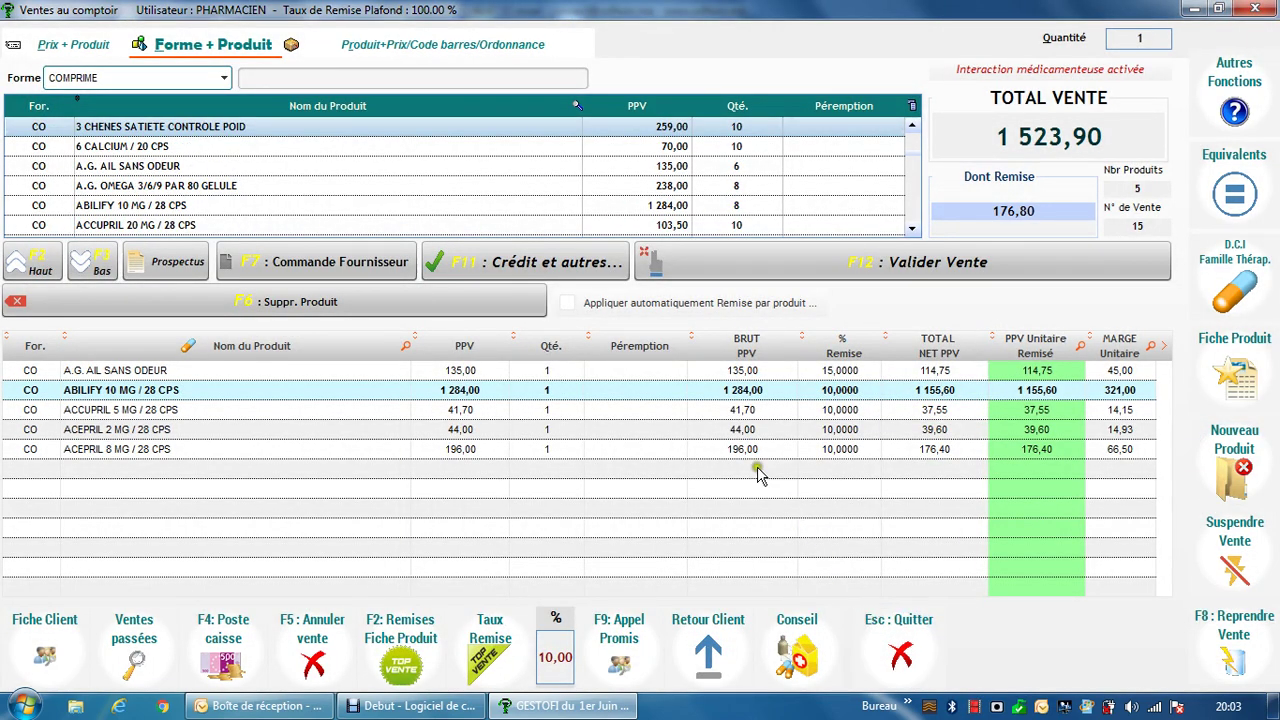
Search for ARAFAT by product name and add ARAFATI to the sale despite the insufficient stock
{"action": "left_click", "coordinate": [362, 50]}
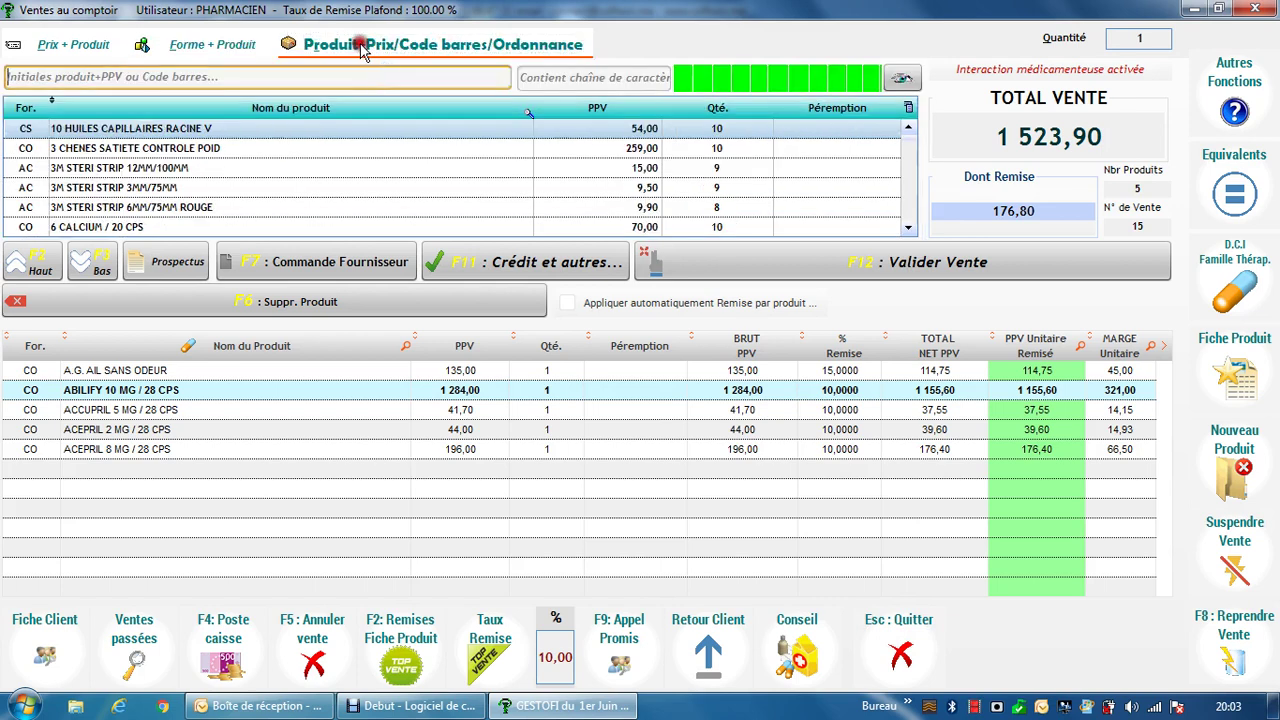
{"action": "type", "text": "ARAFAT"}
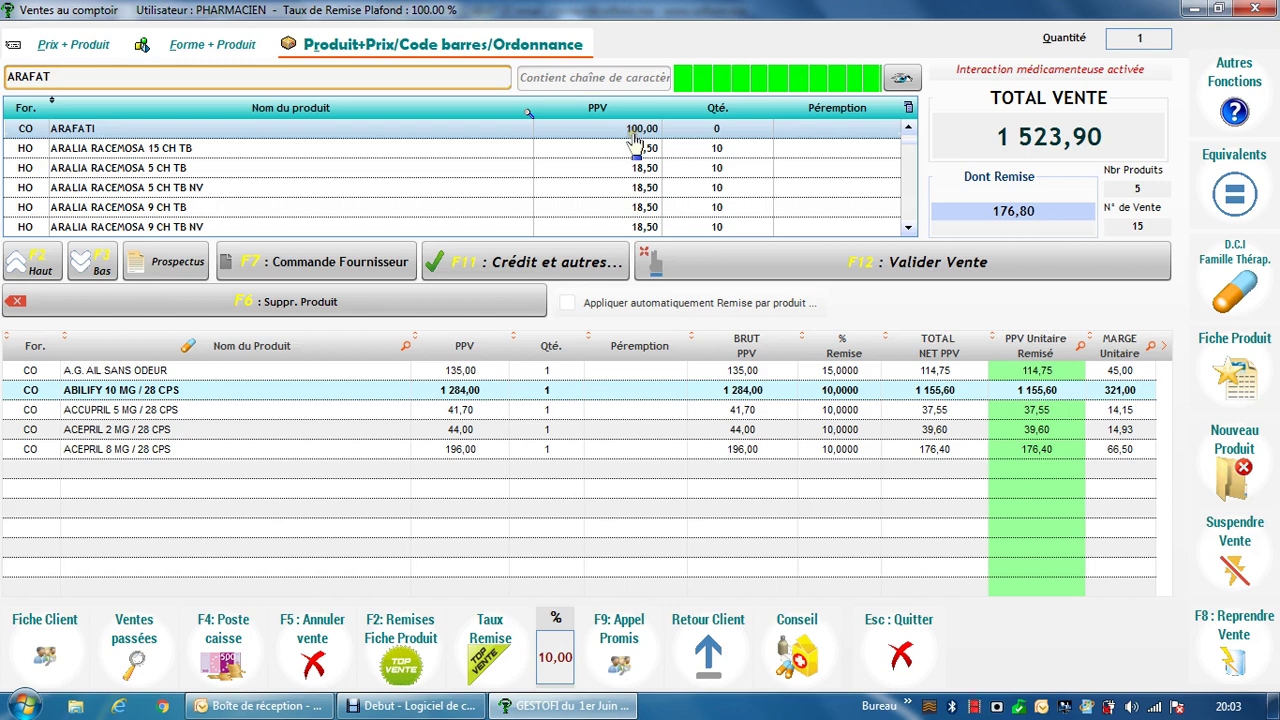
{"action": "double_click", "coordinate": [714, 129]}
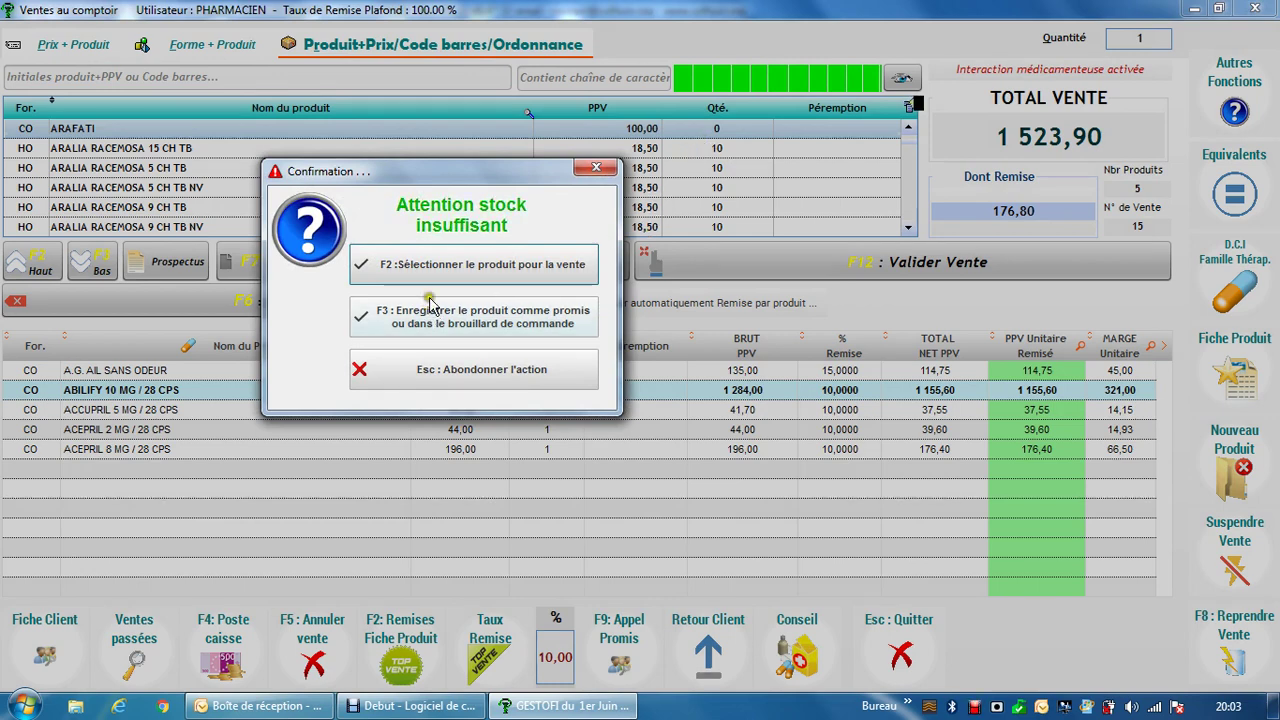
{"action": "left_click", "coordinate": [446, 262]}
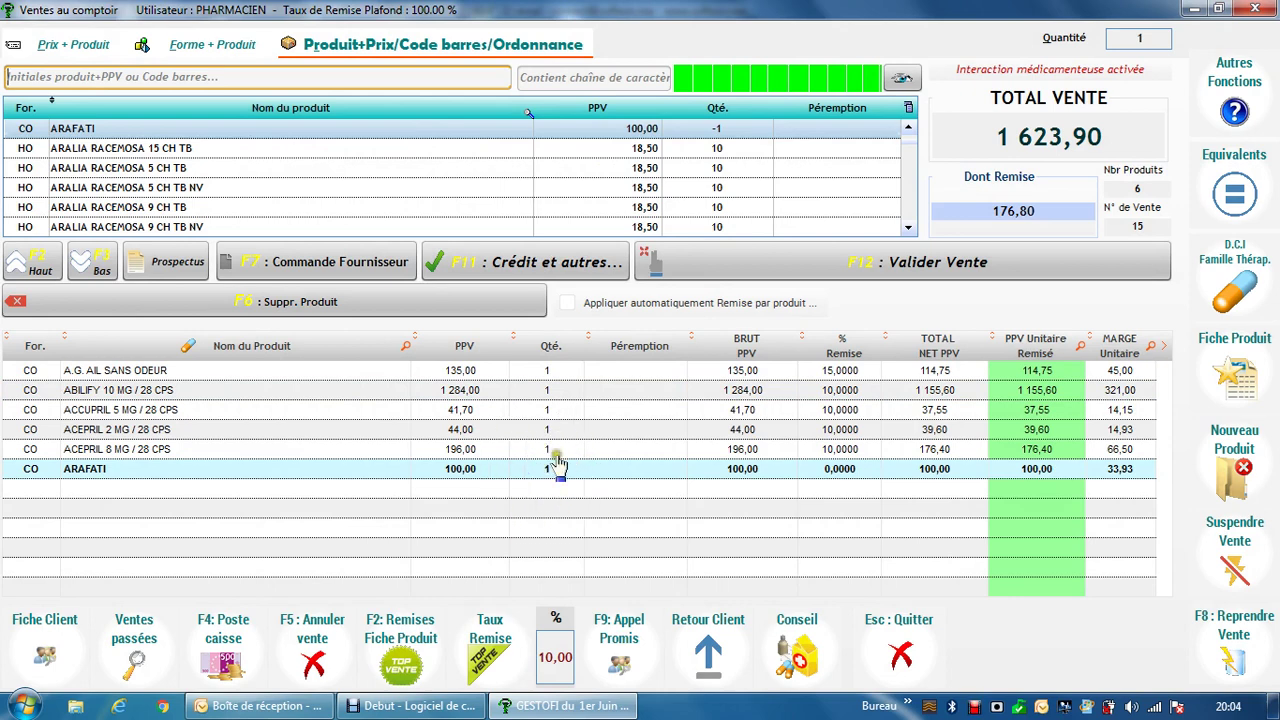
Suspend the current sale and confirm the suspension
{"action": "left_click", "coordinate": [722, 150]}
{"action": "left_click", "coordinate": [1236, 565]}
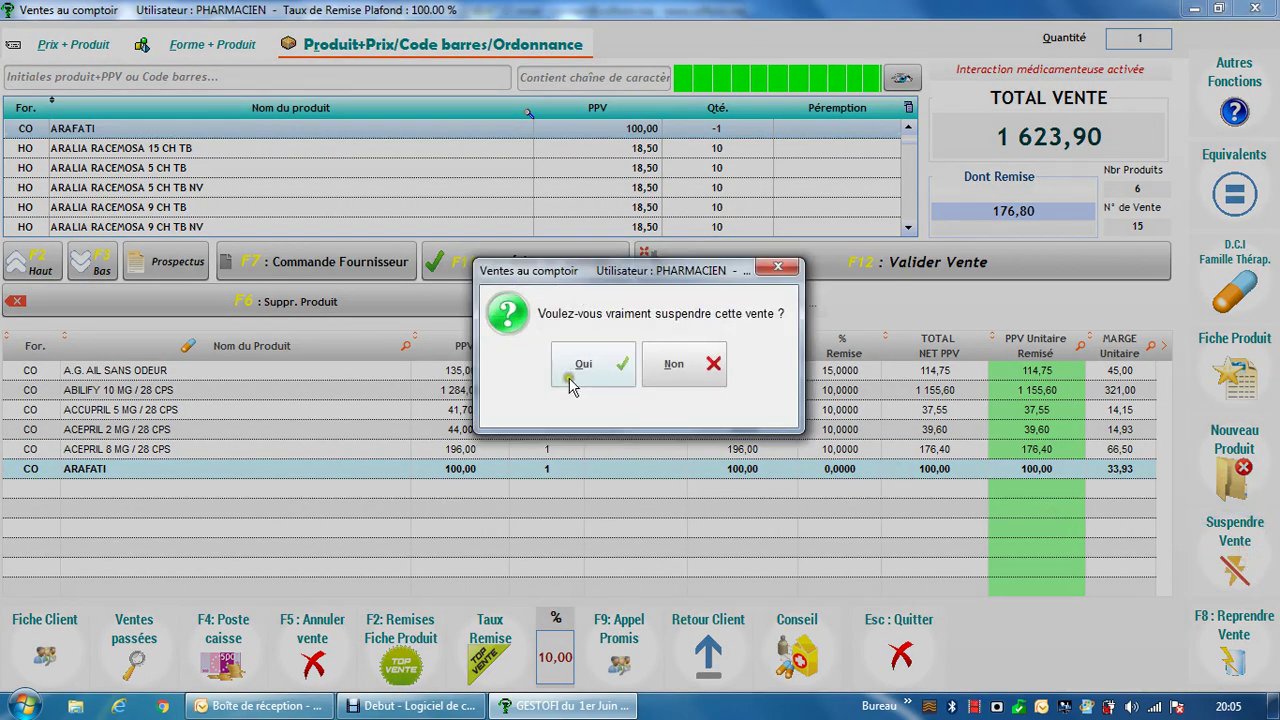
{"action": "left_click", "coordinate": [598, 385]}
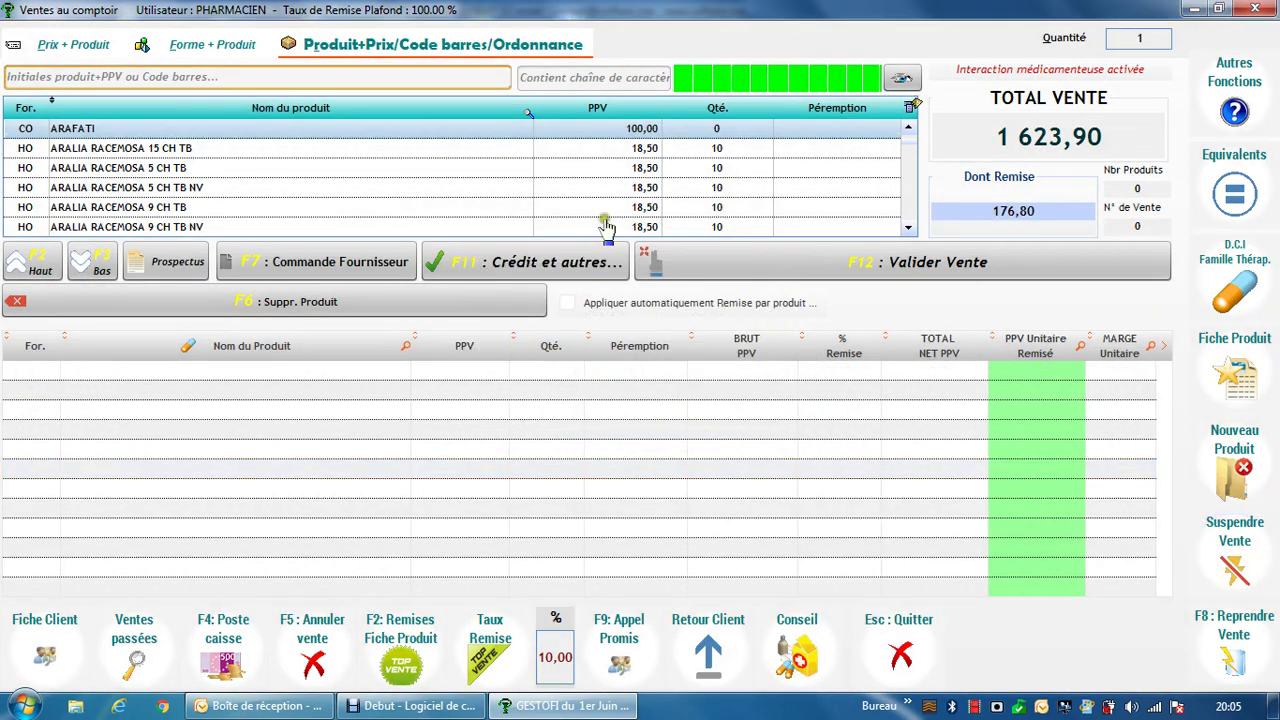
Add ARALIA RACEMOSA 5 CH TB NV, ARCALION 200MG / 20 CPS and ARCOXIA 60MG / 7 CPS to a new sale
{"action": "left_click", "coordinate": [618, 188]}
{"action": "double_click", "coordinate": [618, 188]}
{"action": "double_click", "coordinate": [617, 188]}
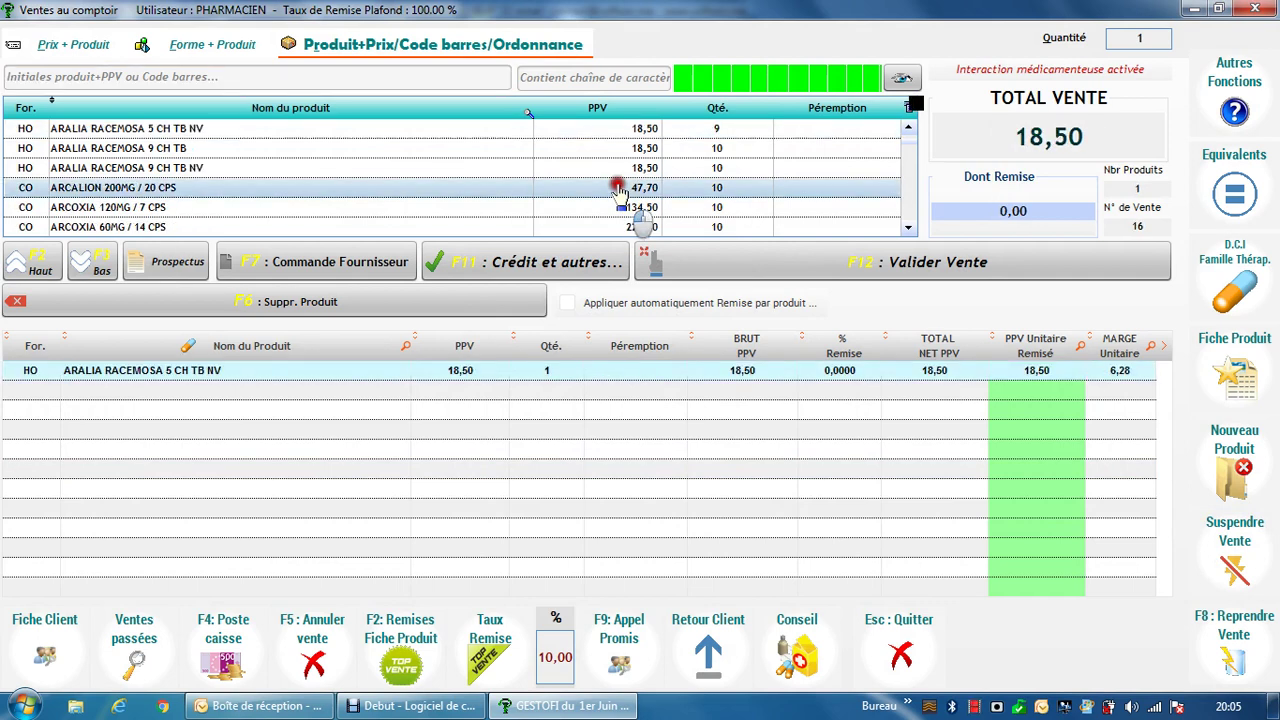
{"action": "double_click", "coordinate": [616, 188]}
{"action": "left_click", "coordinate": [615, 188]}
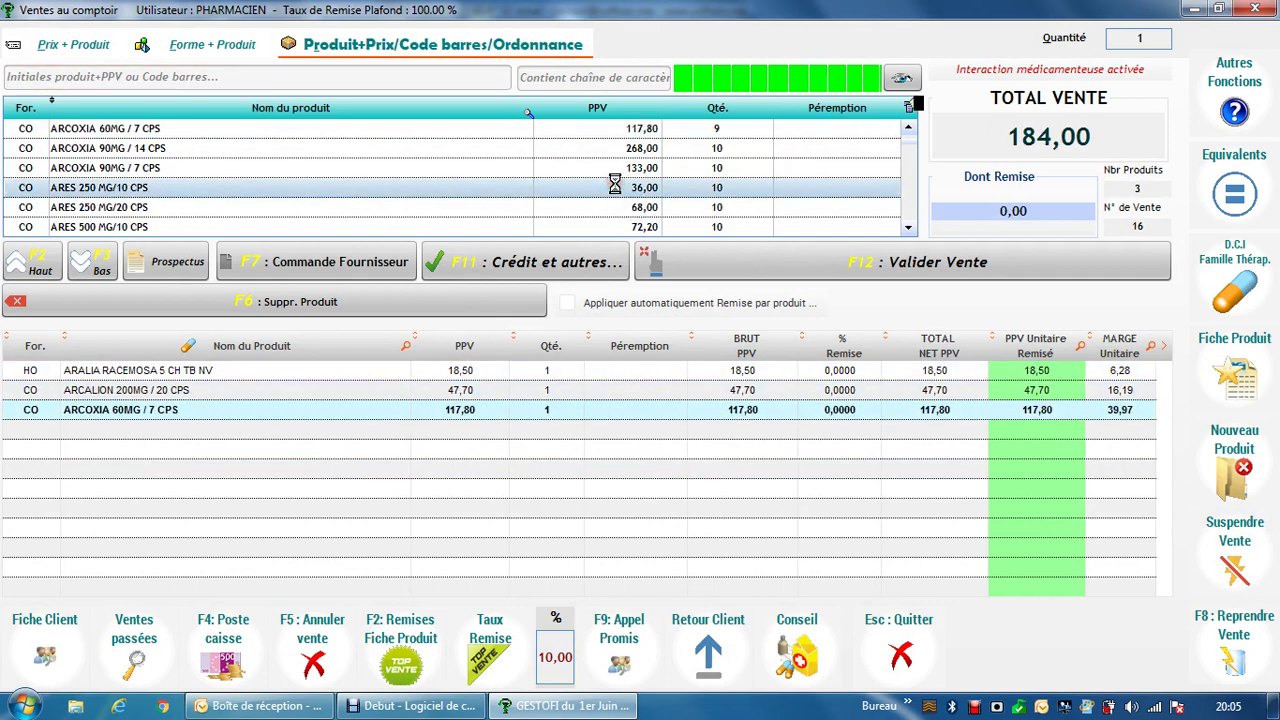
Validate the sale as a cash payment (Espèces) and decline printing the sales ticket
{"action": "left_click", "coordinate": [680, 272]}
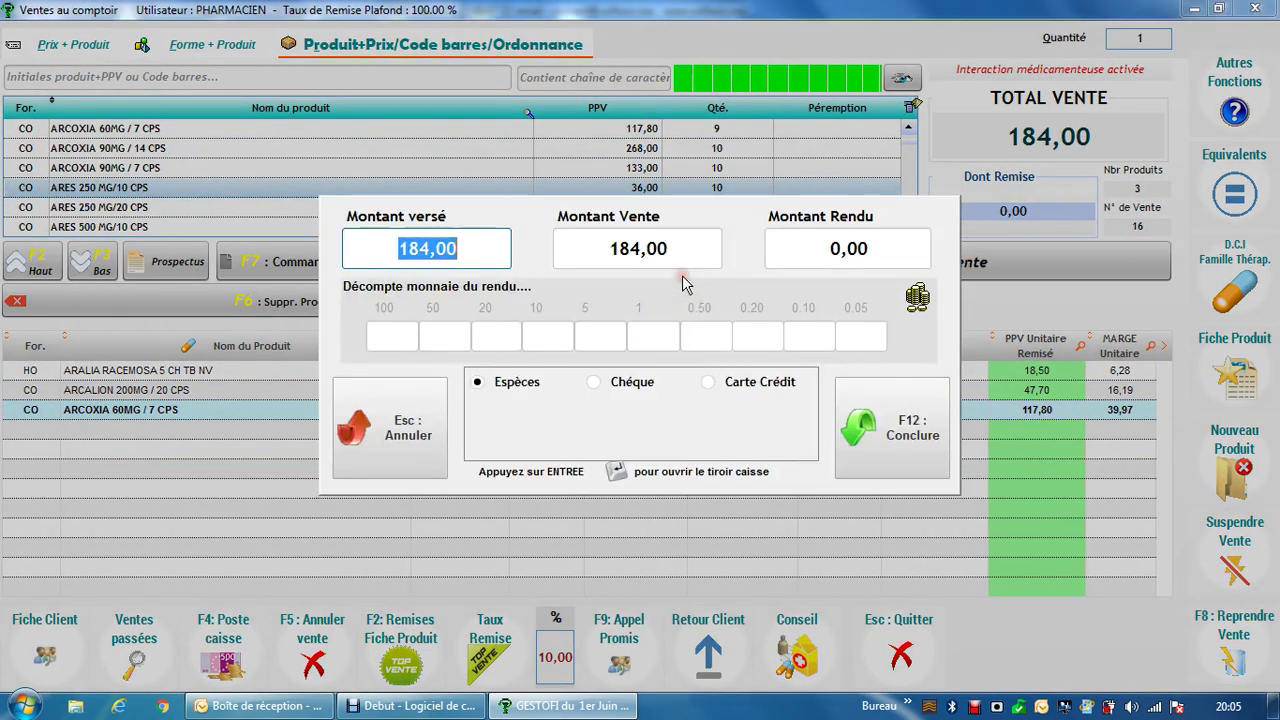
{"action": "left_click", "coordinate": [896, 432]}
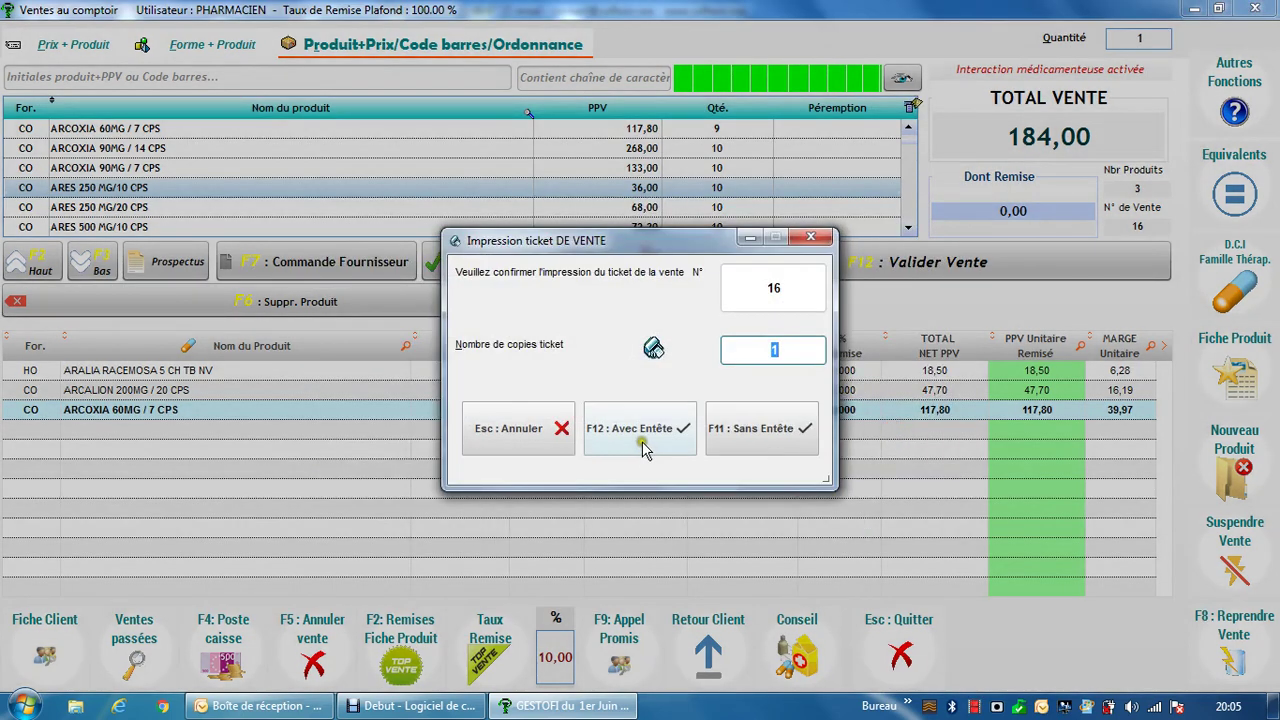
{"action": "left_click", "coordinate": [535, 438]}
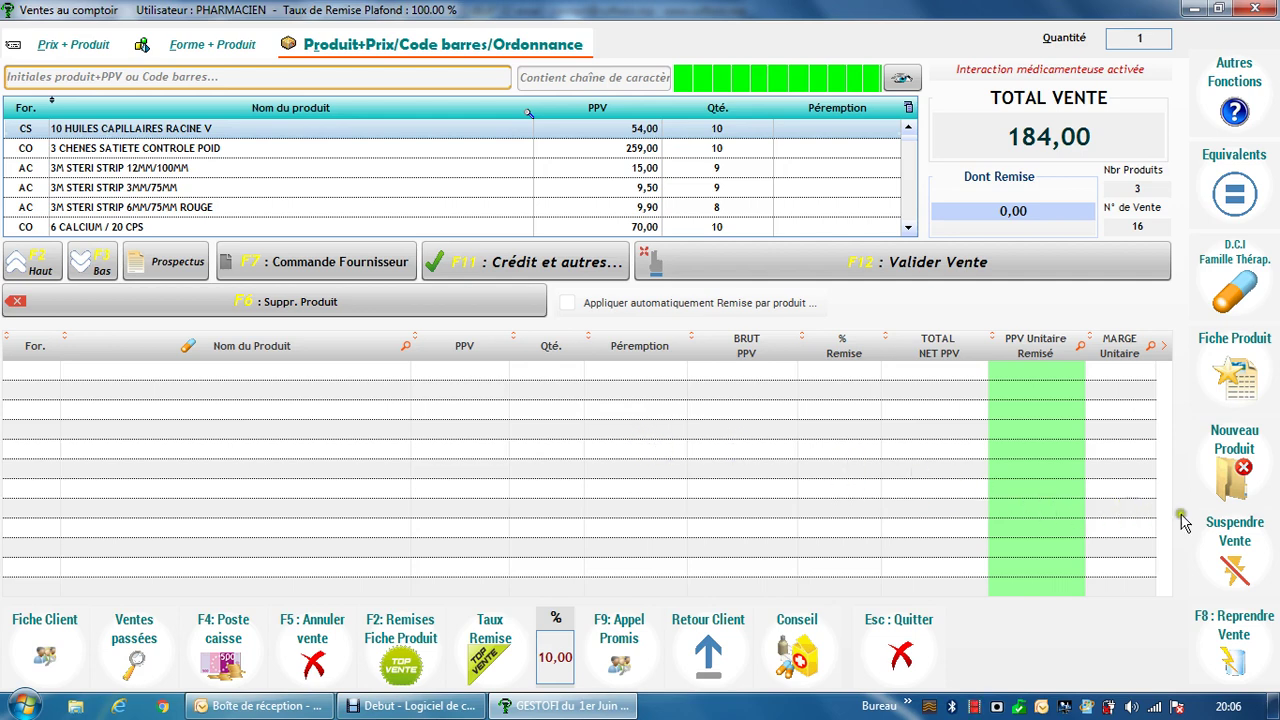
Transfer the suspended sale back to the counter and add ARALIA RACEMOSA 5 CH TB to it
{"action": "left_click", "coordinate": [1216, 650]}
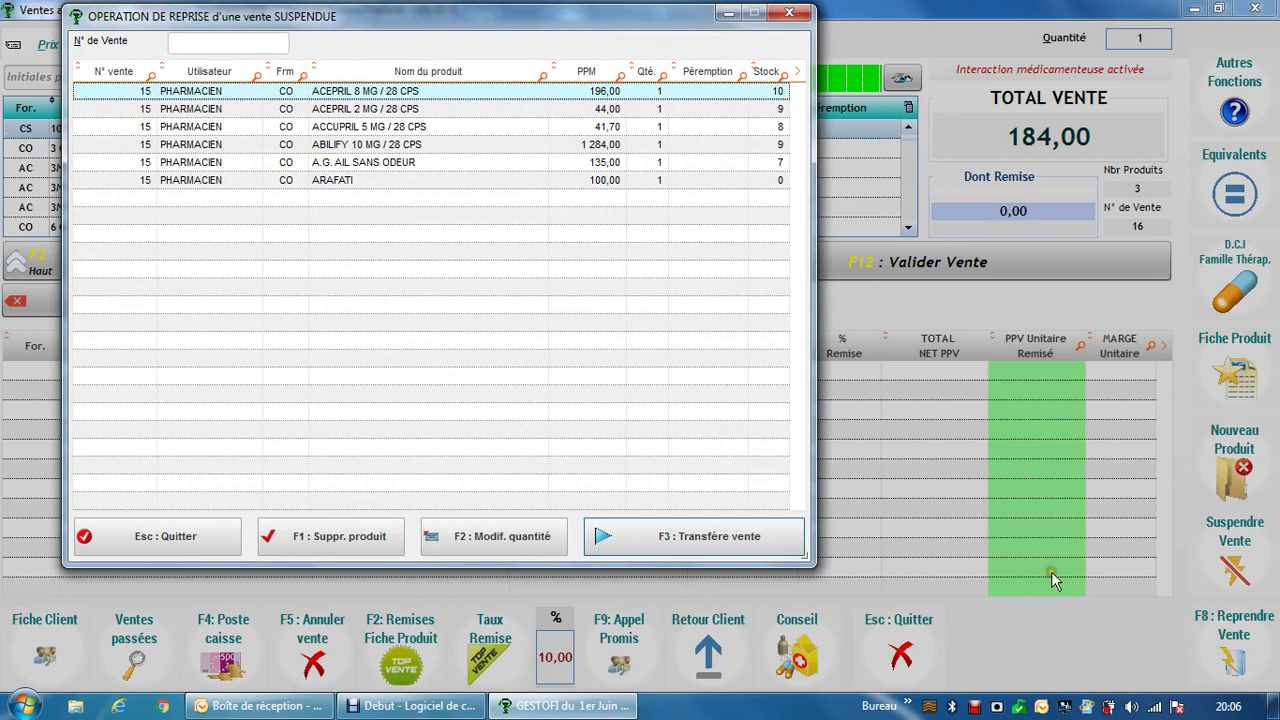
{"action": "left_click", "coordinate": [350, 109]}
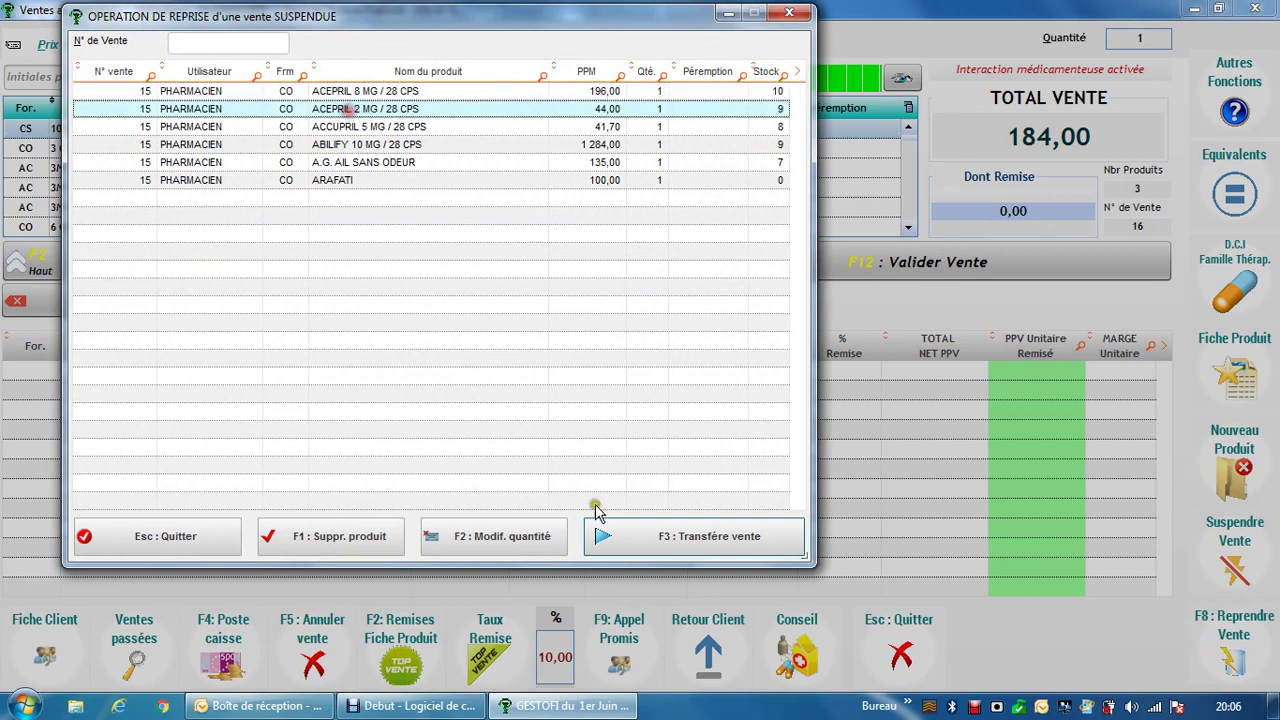
{"action": "left_click", "coordinate": [665, 549]}
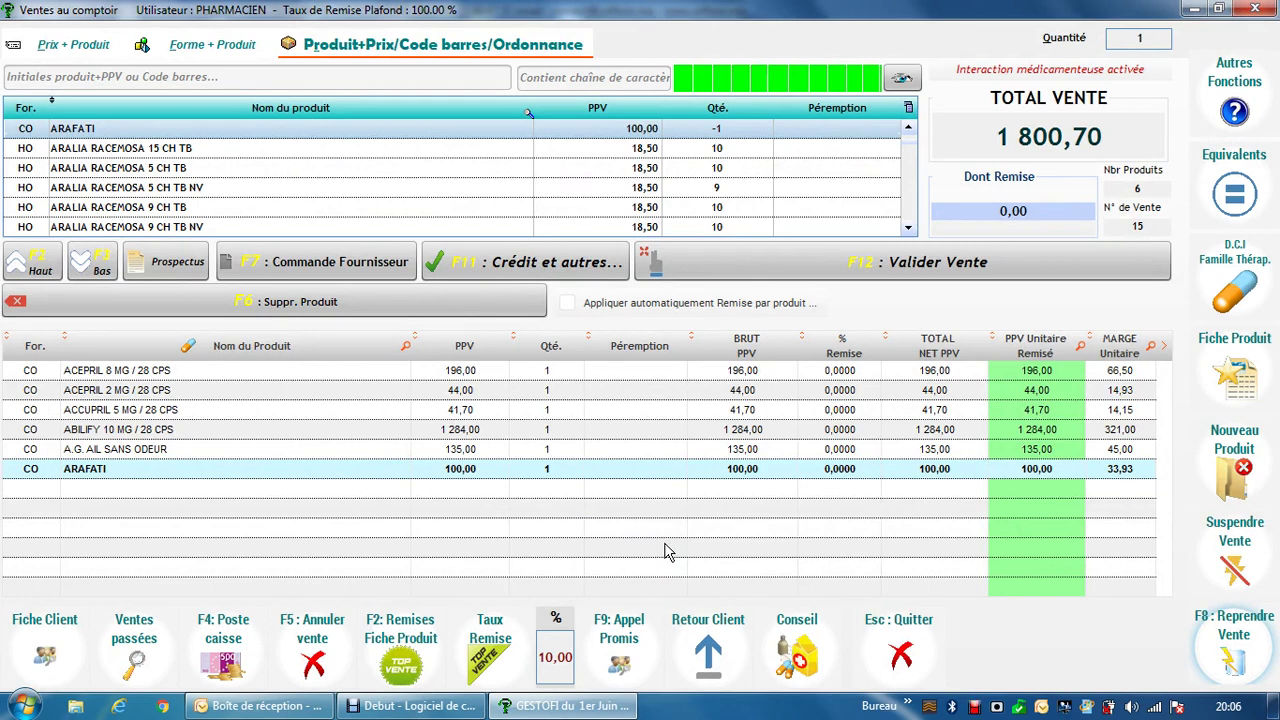
{"action": "left_click", "coordinate": [592, 174]}
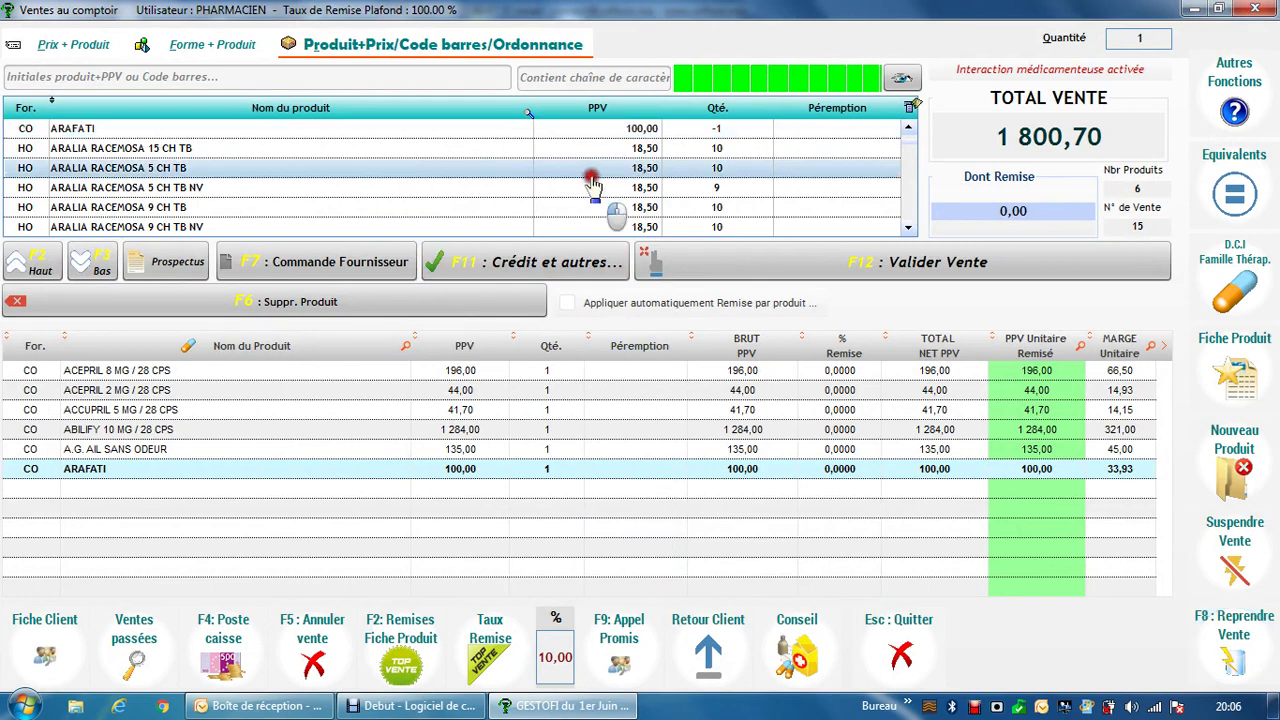
{"action": "double_click", "coordinate": [592, 184]}
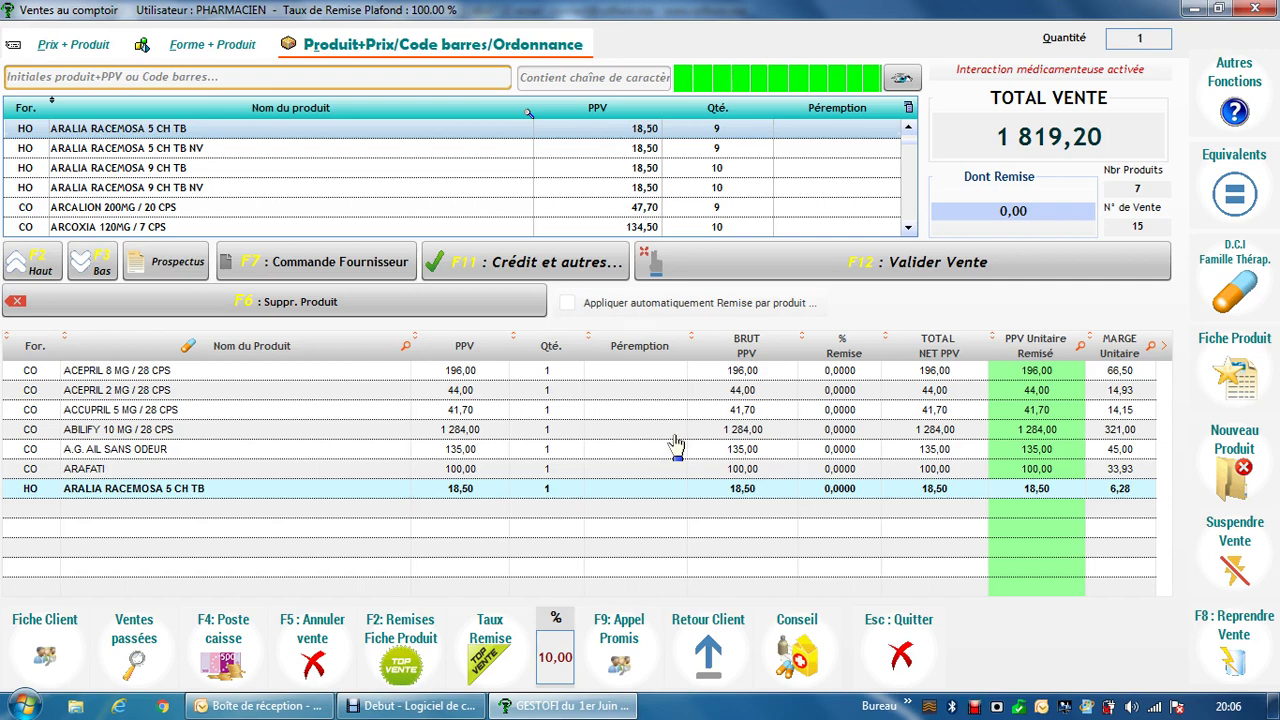
Search the counter advice for therapeutic families using specialty ORL, pathology ANGINES AIGUES, an adult patient and contraindication DIABETE
{"action": "left_click", "coordinate": [791, 651]}
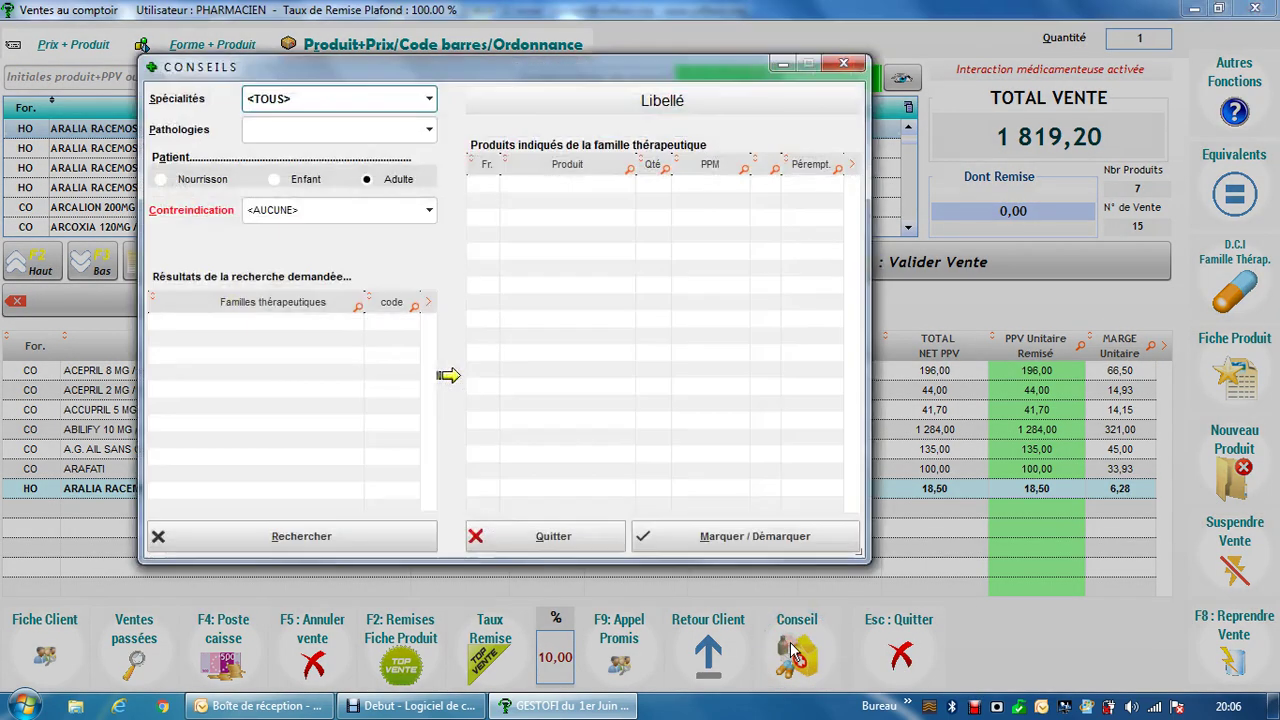
{"action": "left_click", "coordinate": [412, 99]}
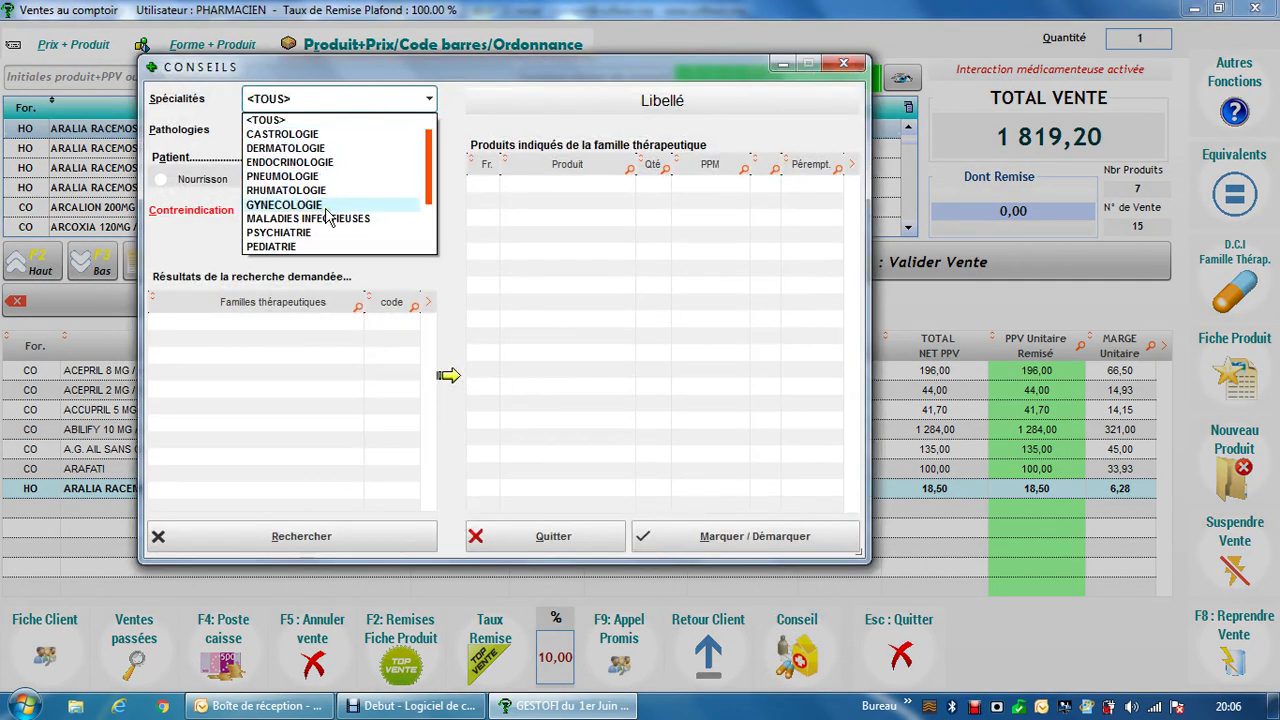
{"action": "scroll", "coordinate": [329, 230], "scroll_direction": "down", "scroll_amount": 1}
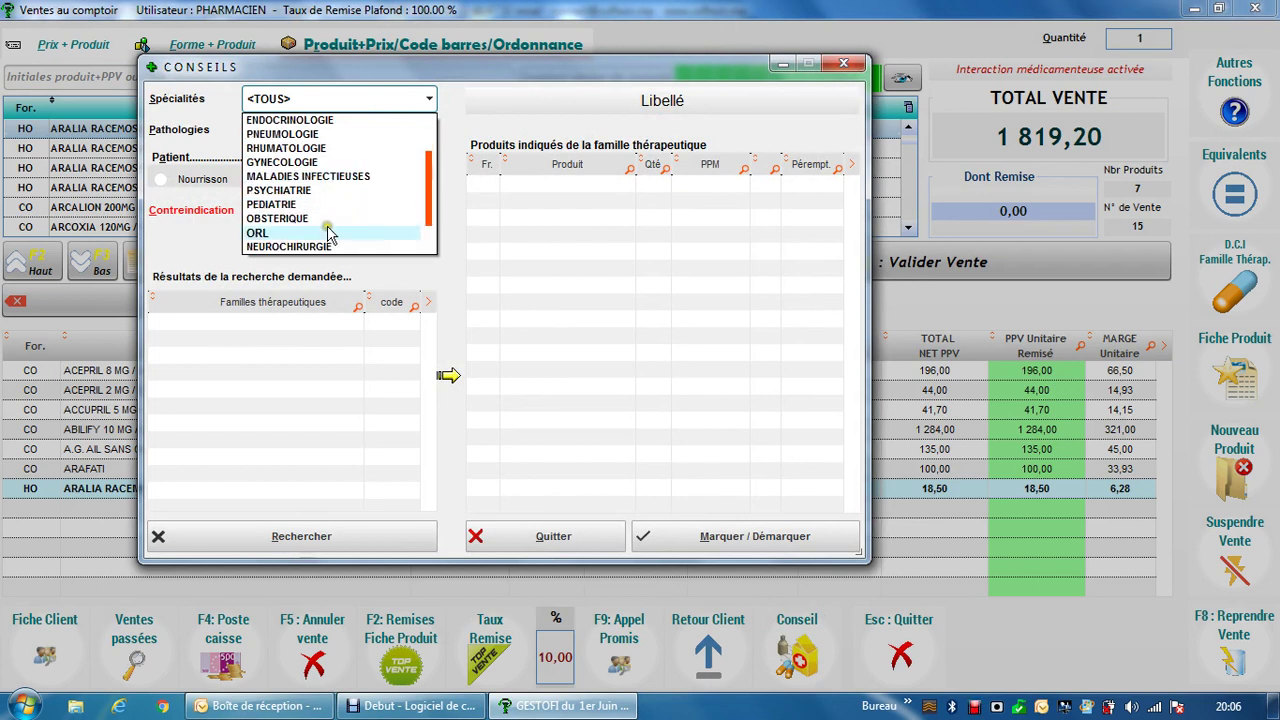
{"action": "left_click", "coordinate": [331, 233]}
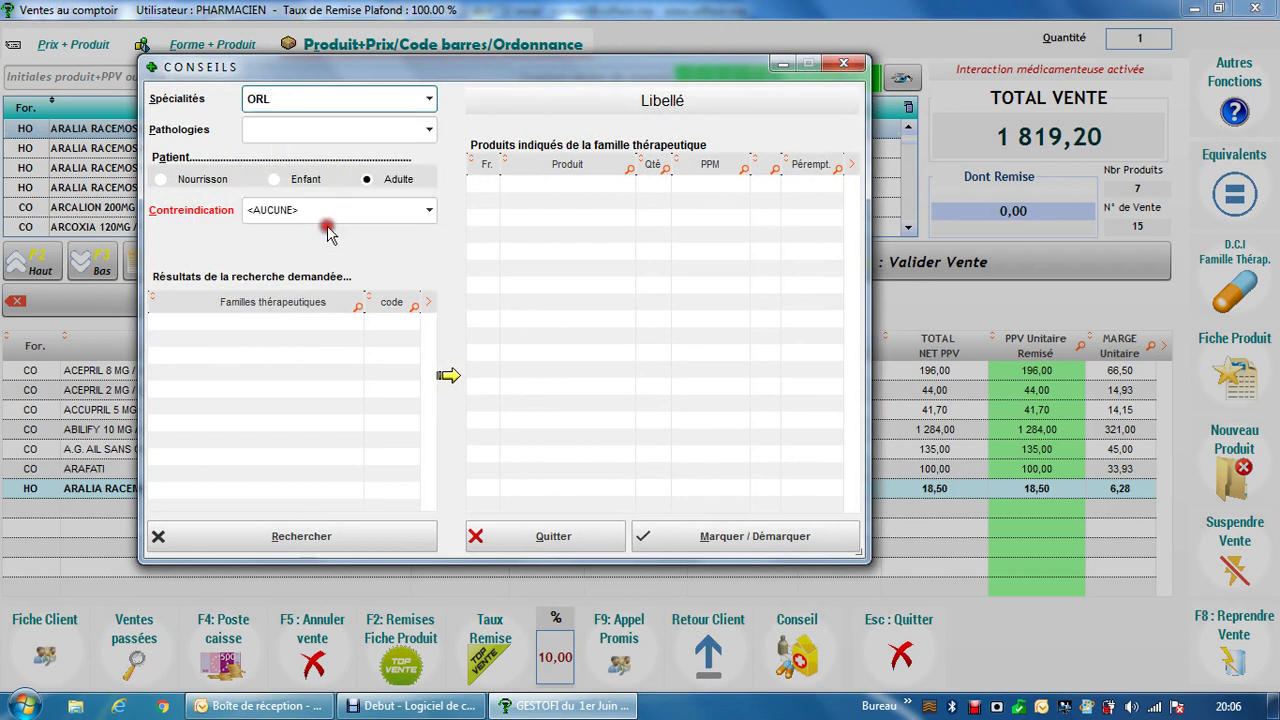
{"action": "left_click", "coordinate": [338, 130]}
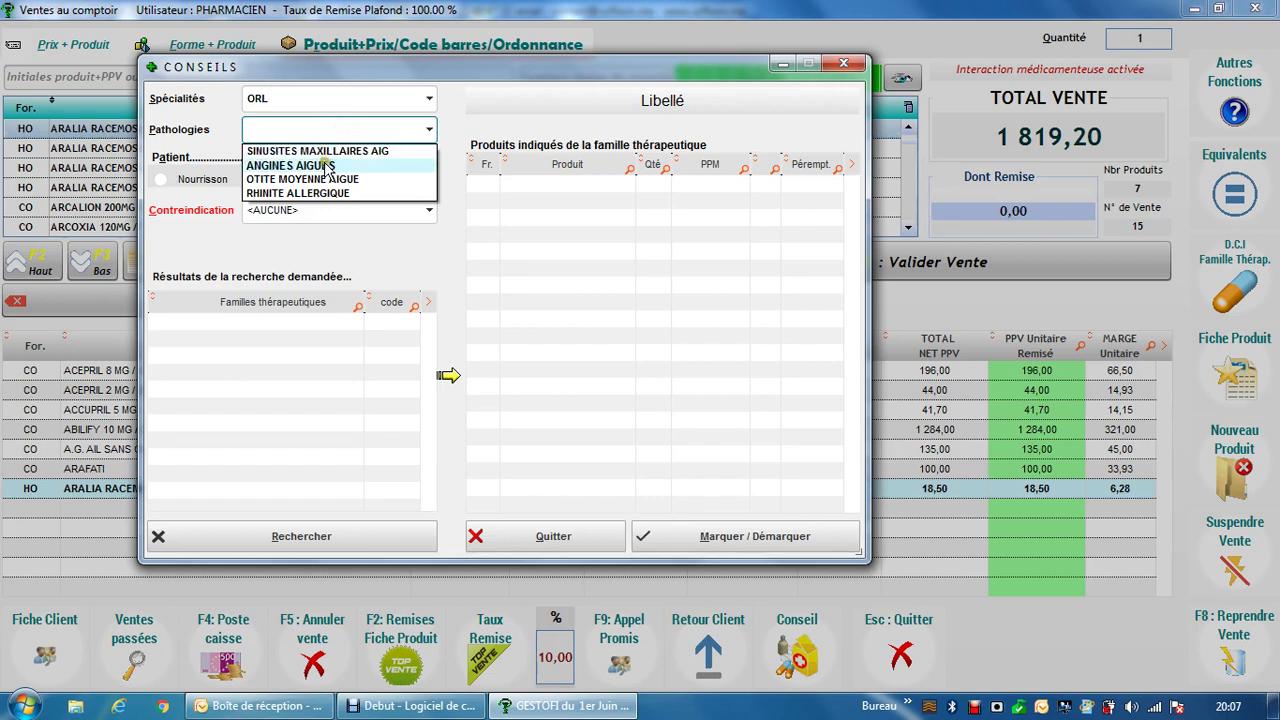
{"action": "left_click", "coordinate": [328, 163]}
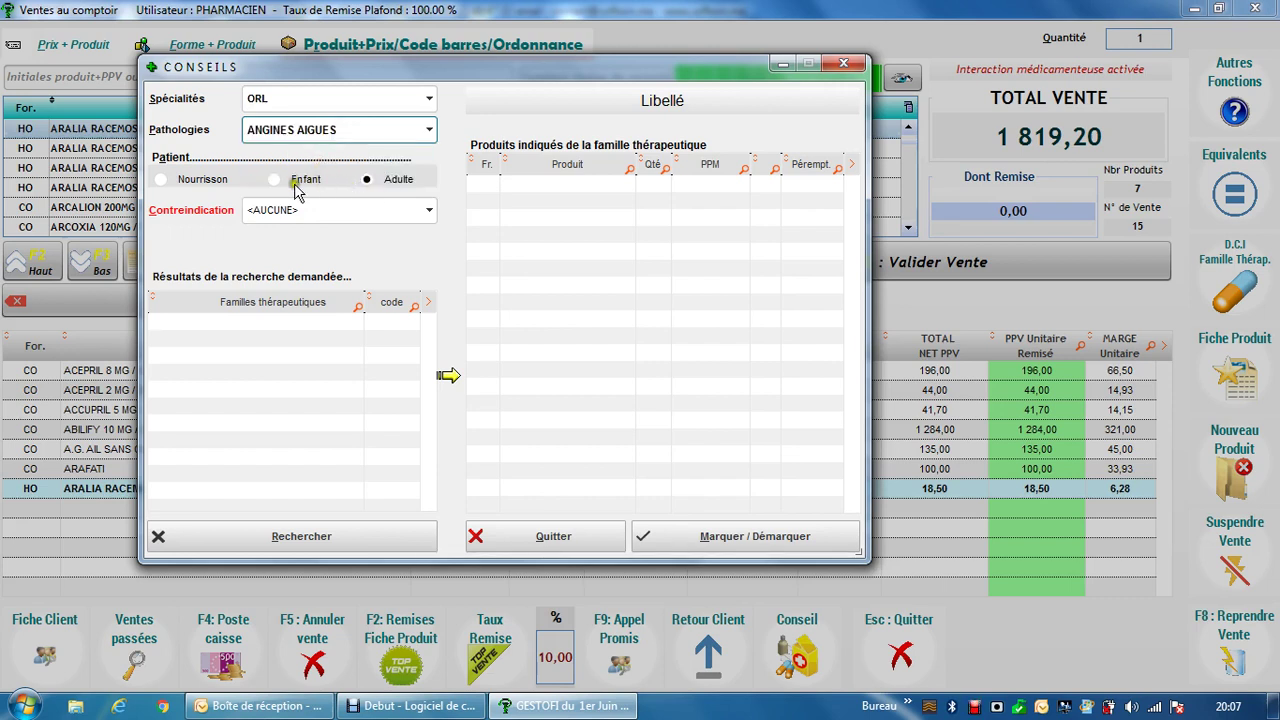
{"action": "left_click", "coordinate": [272, 210]}
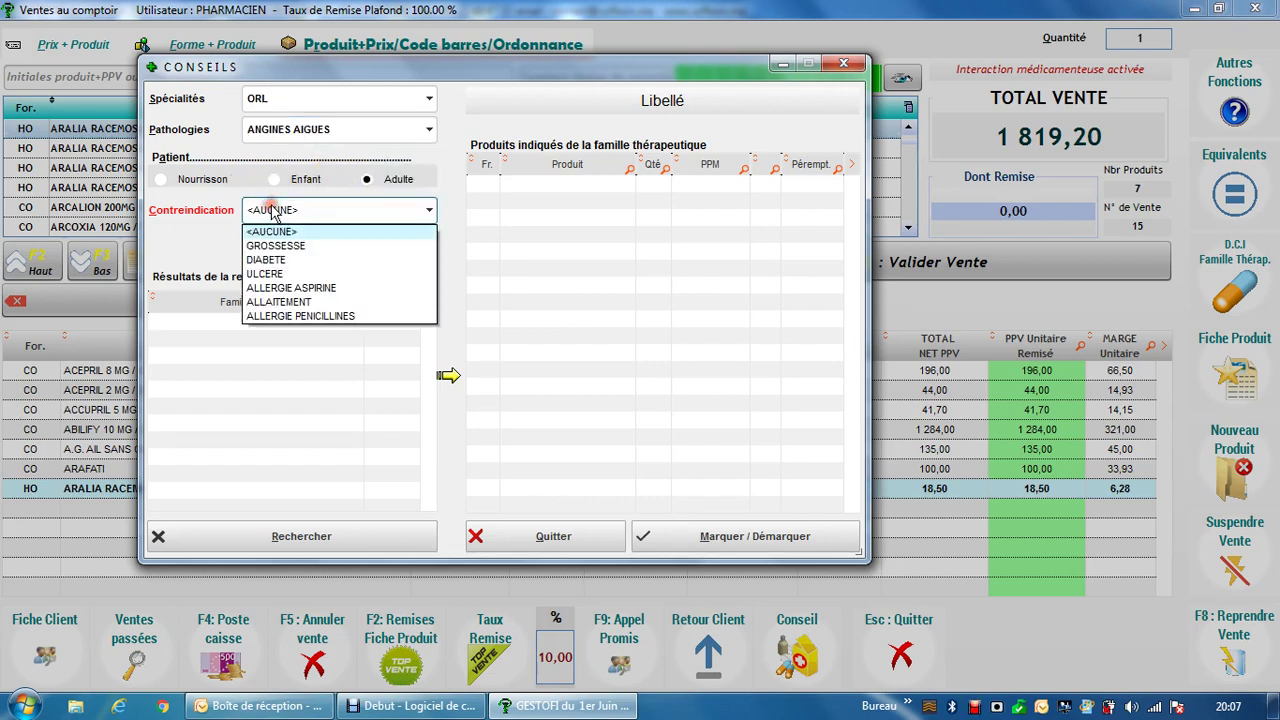
{"action": "left_click", "coordinate": [272, 260]}
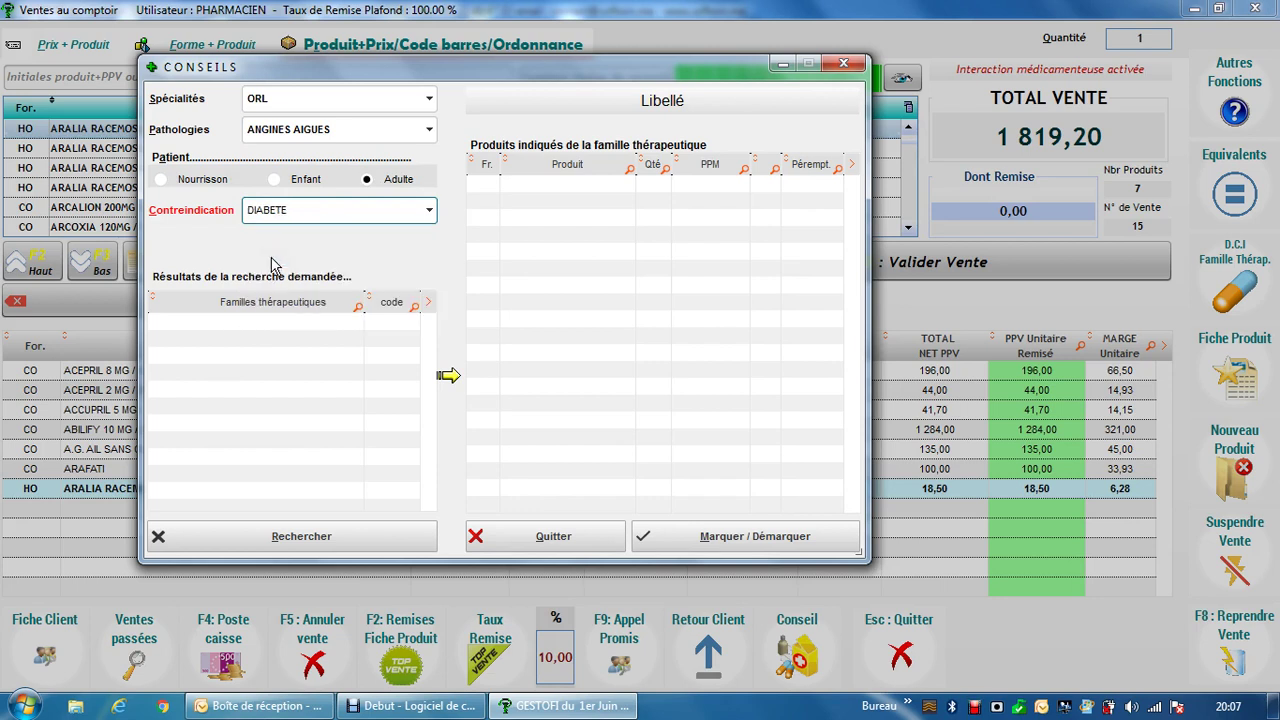
{"action": "left_click", "coordinate": [271, 262]}
{"action": "left_click", "coordinate": [372, 537]}
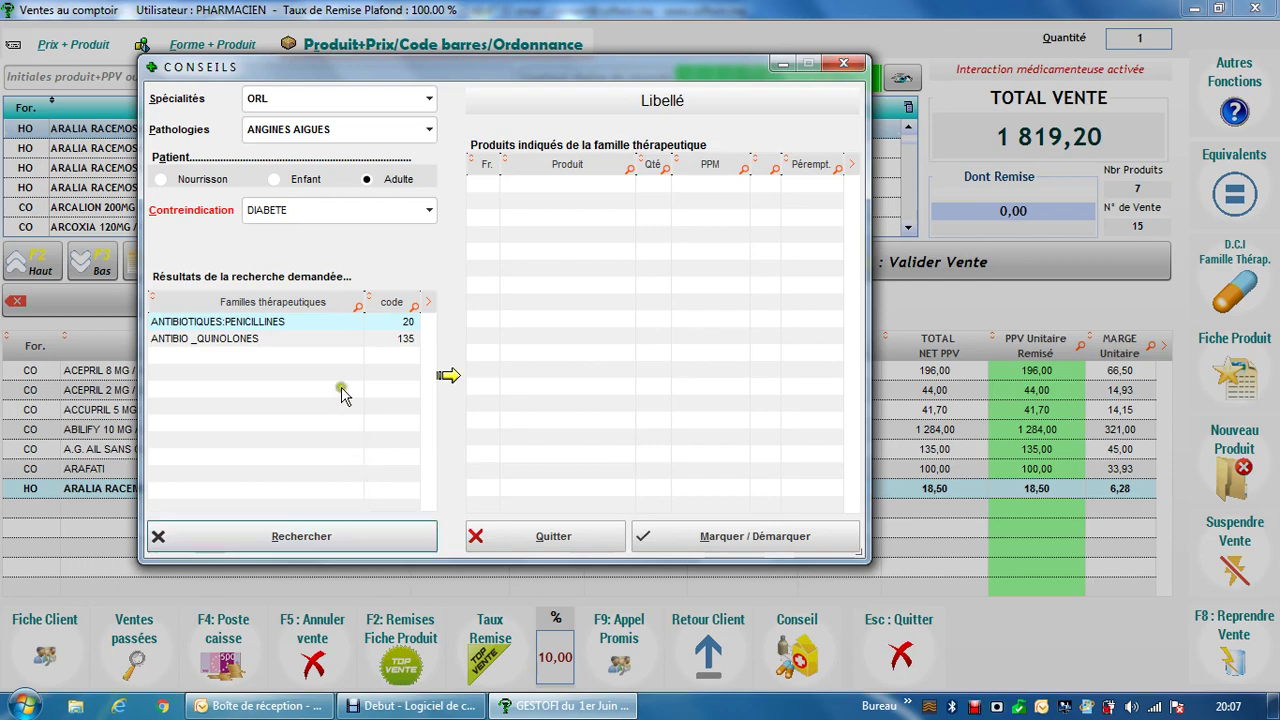
Review the products indicated for the family ANTIBIOTIQUES:PENICILLINES, including AMOXIL SP 500MG, and close the advice window
{"action": "left_click", "coordinate": [320, 322]}
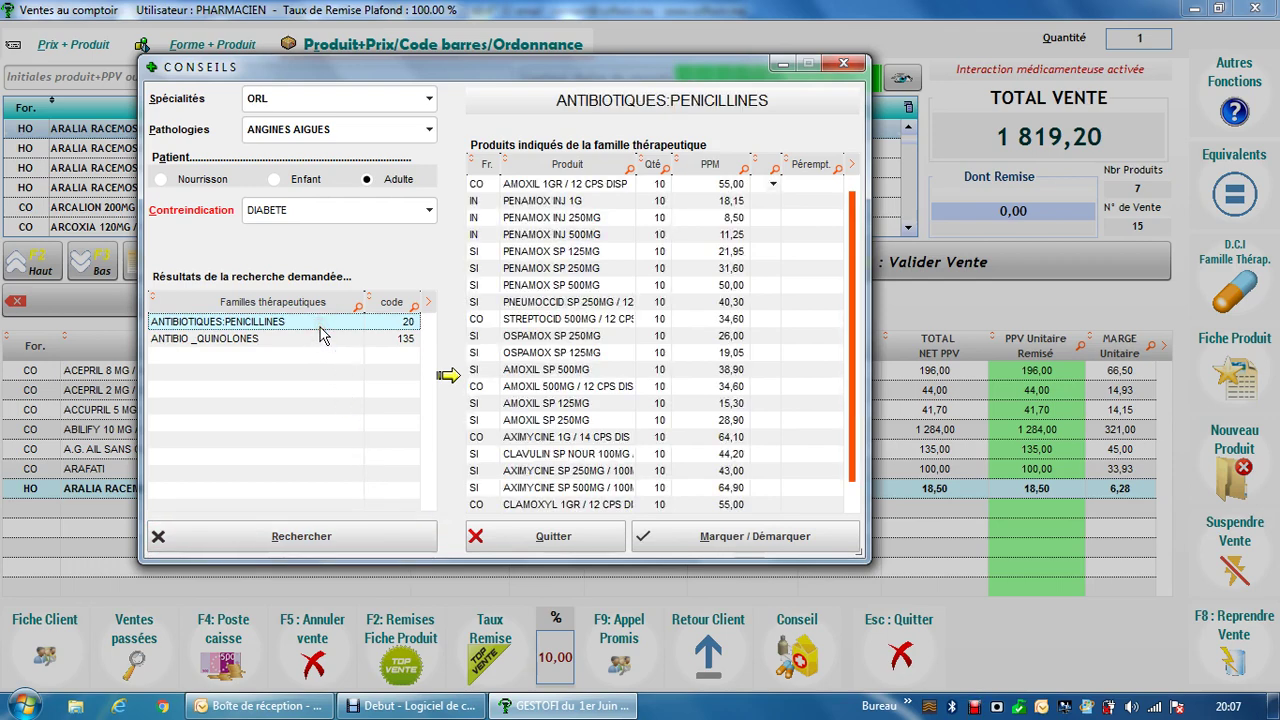
{"action": "left_click", "coordinate": [318, 330]}
{"action": "left_click", "coordinate": [596, 251]}
{"action": "left_click", "coordinate": [590, 318]}
{"action": "left_click", "coordinate": [590, 369]}
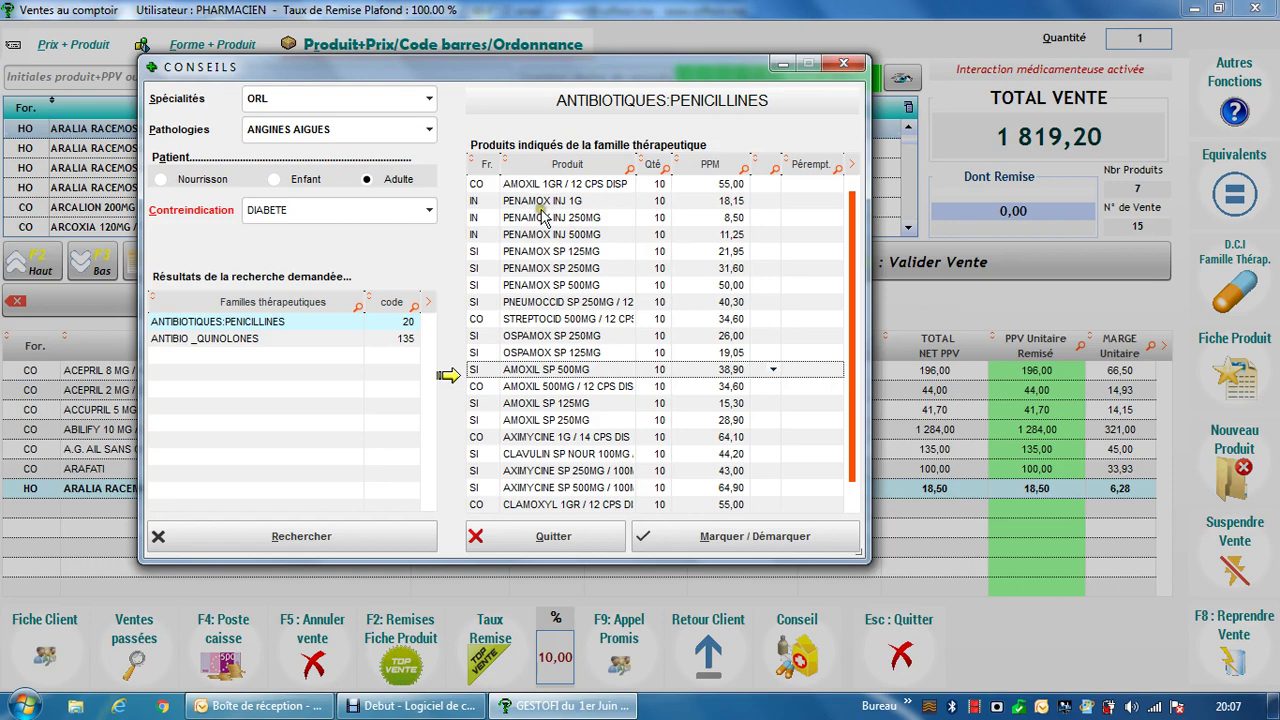
{"action": "left_click", "coordinate": [689, 265]}
{"action": "left_click", "coordinate": [810, 254]}
{"action": "left_click", "coordinate": [587, 541]}
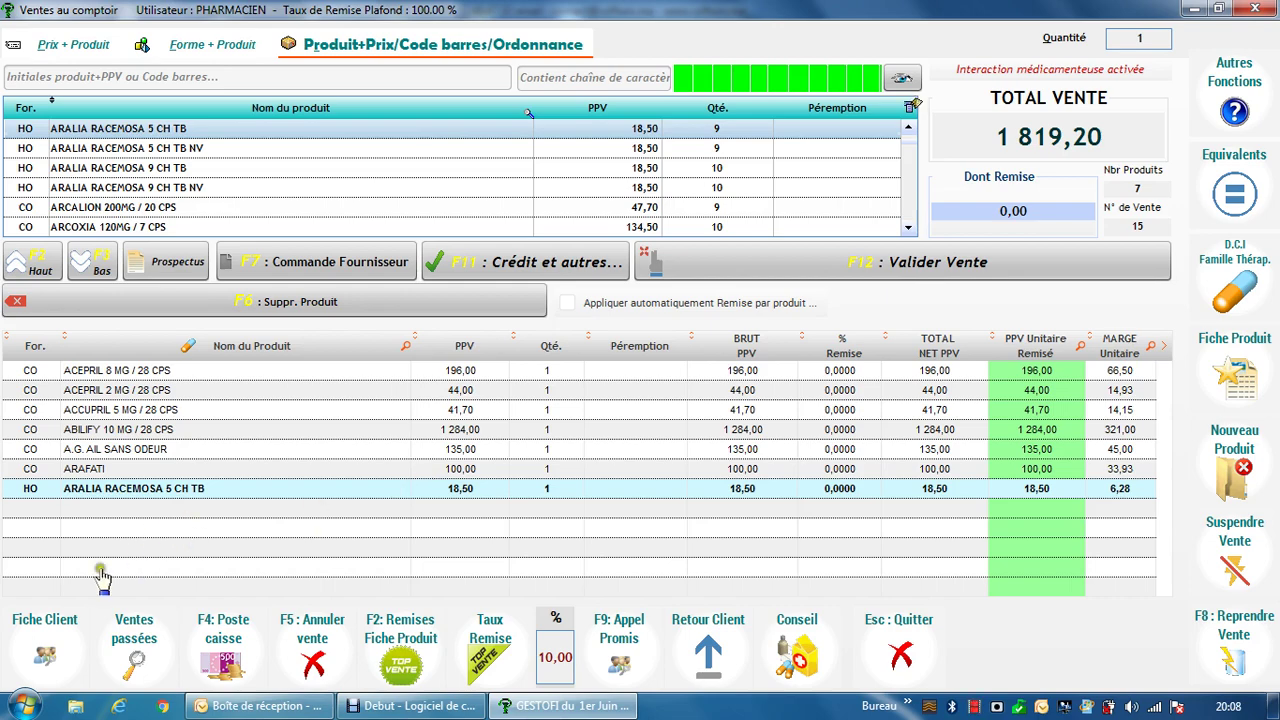
Consult the account details of the client with the 999 999,00 credit ceiling and return to the counter sale
{"action": "left_click", "coordinate": [44, 645]}
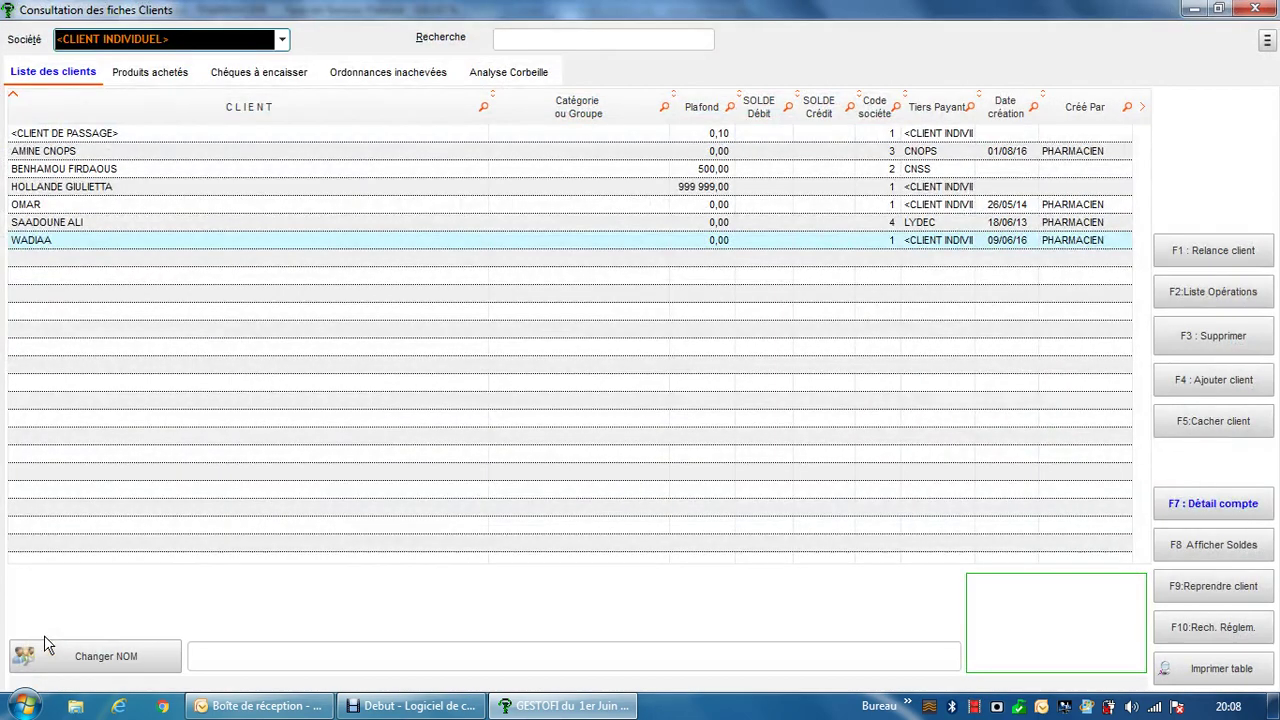
{"action": "double_click", "coordinate": [178, 186]}
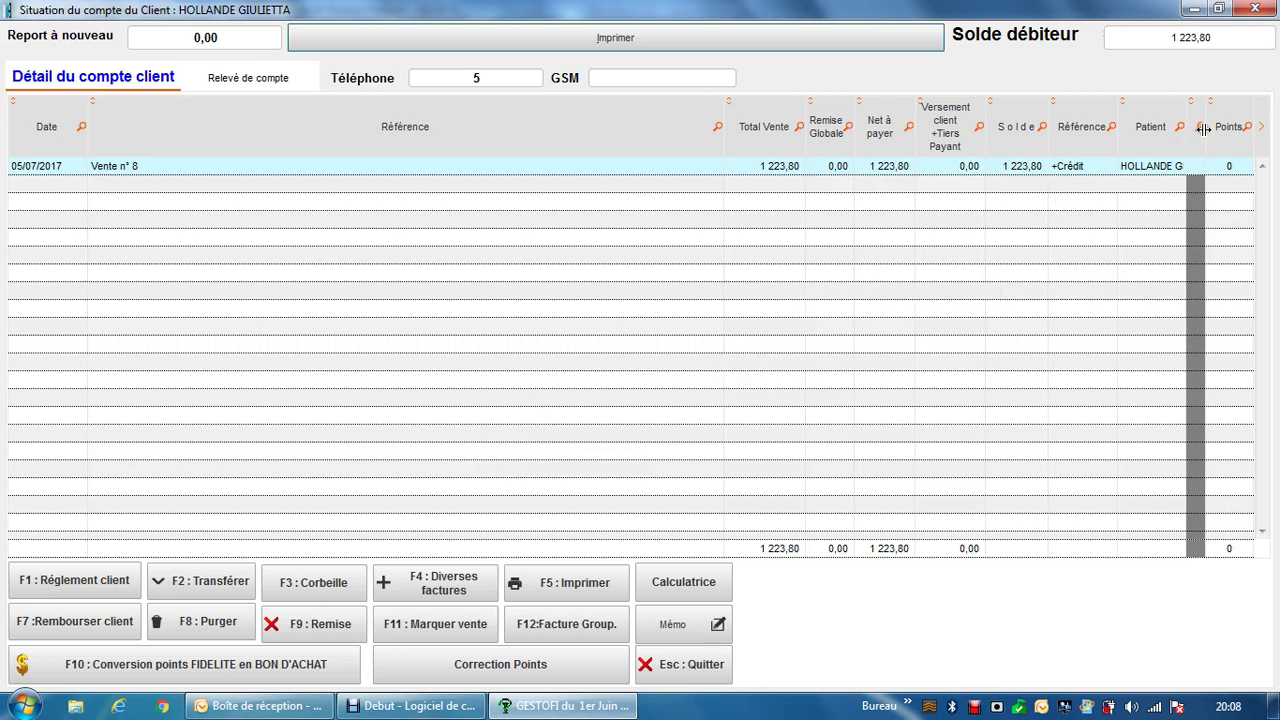
{"action": "left_click", "coordinate": [1255, 14]}
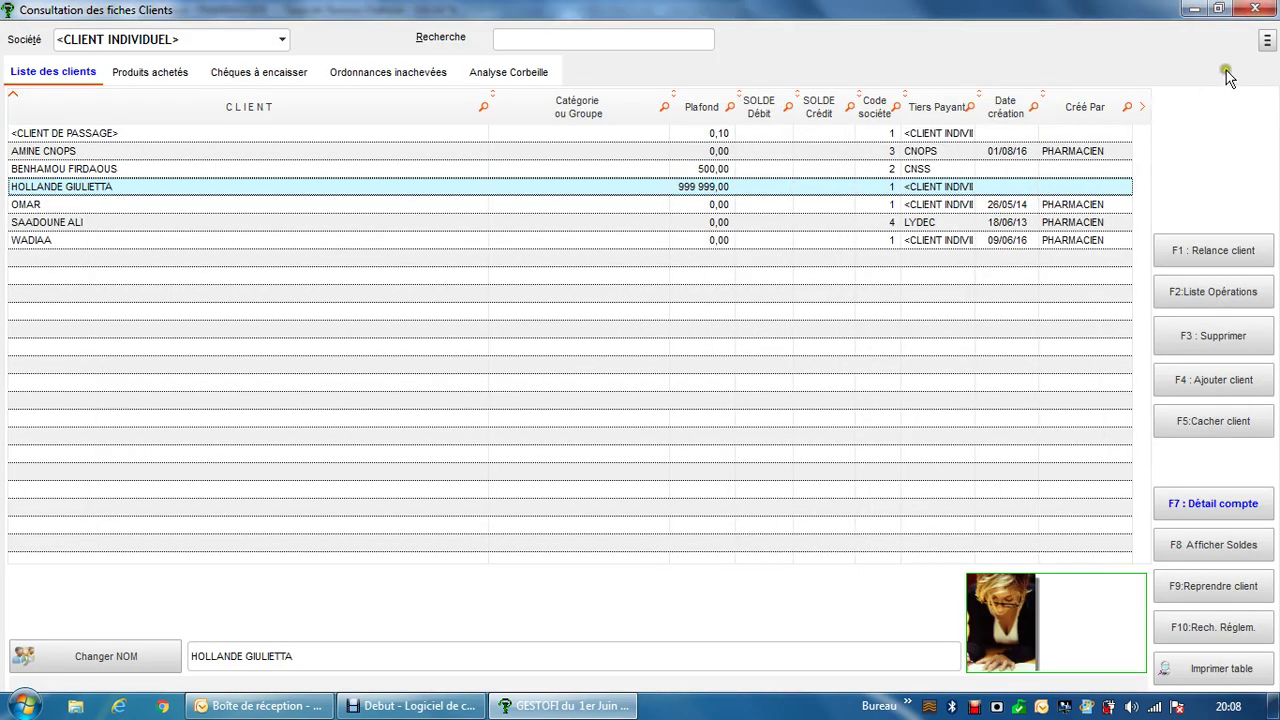
{"action": "left_click", "coordinate": [1257, 9]}
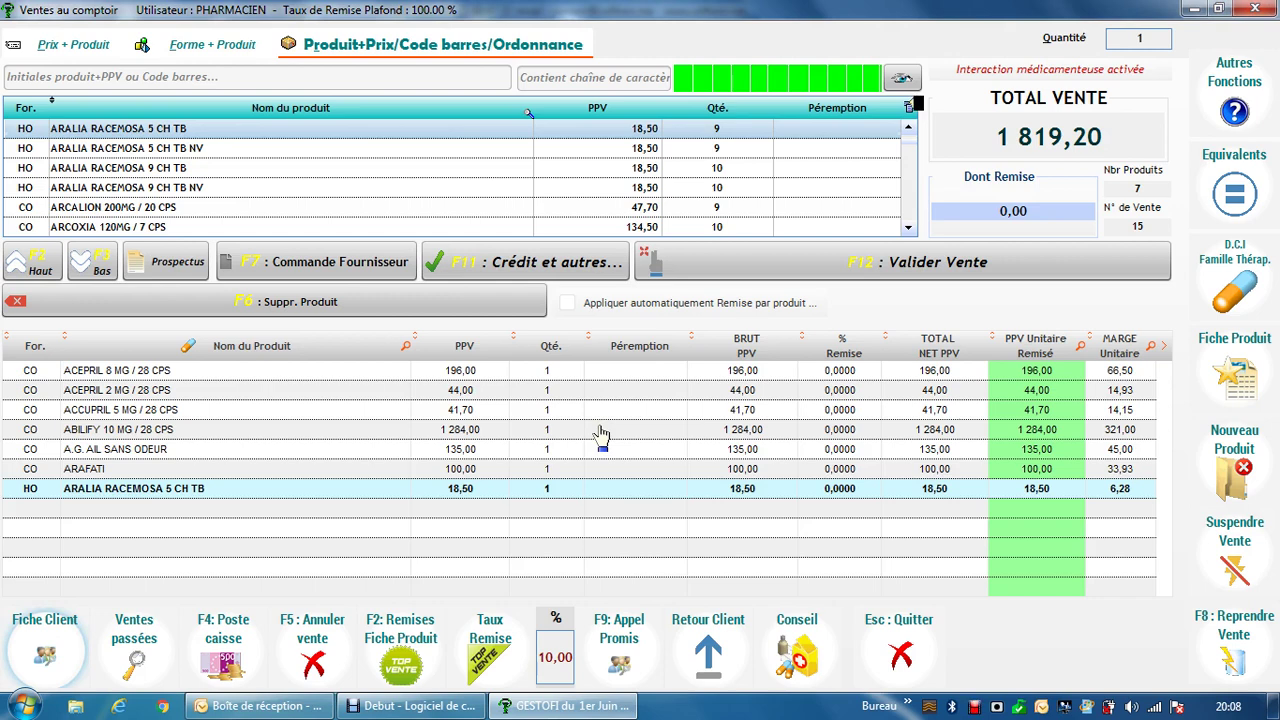
Validate the counter sale with 2000 tendered in cash and conclude the payment
{"action": "left_click", "coordinate": [782, 262]}
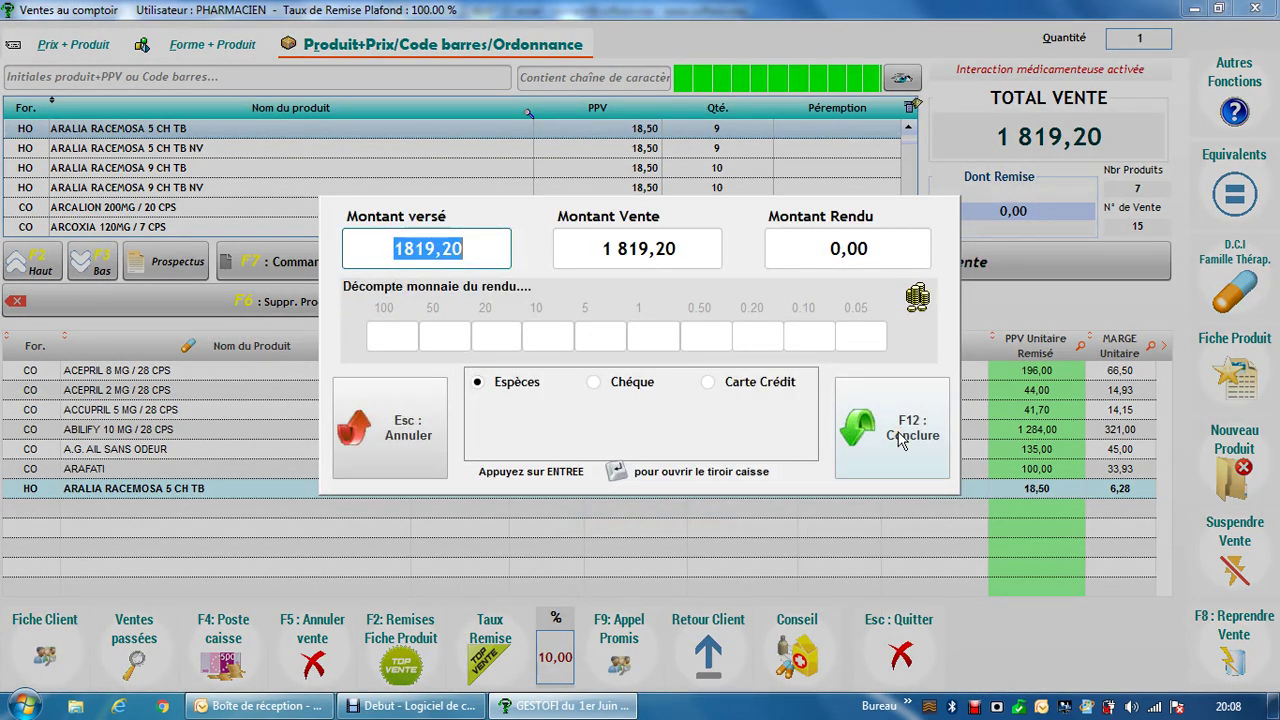
{"action": "type", "text": "2000"}
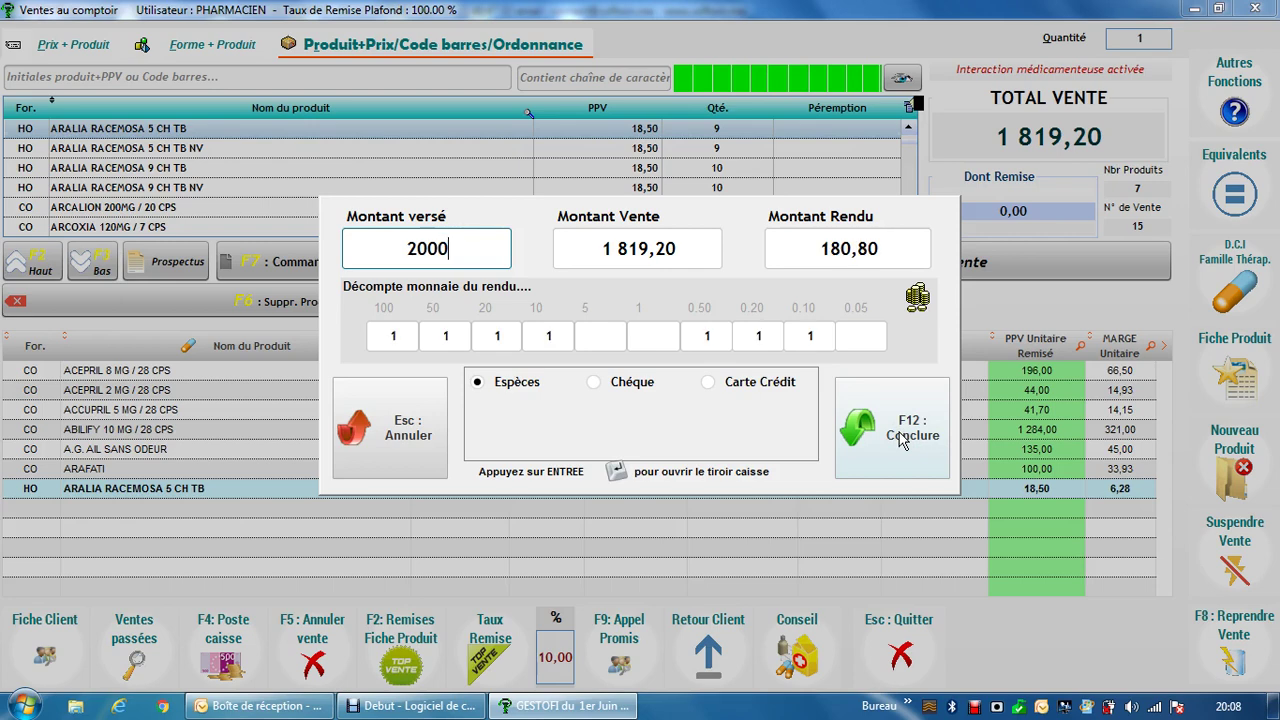
{"action": "left_click", "coordinate": [910, 460]}
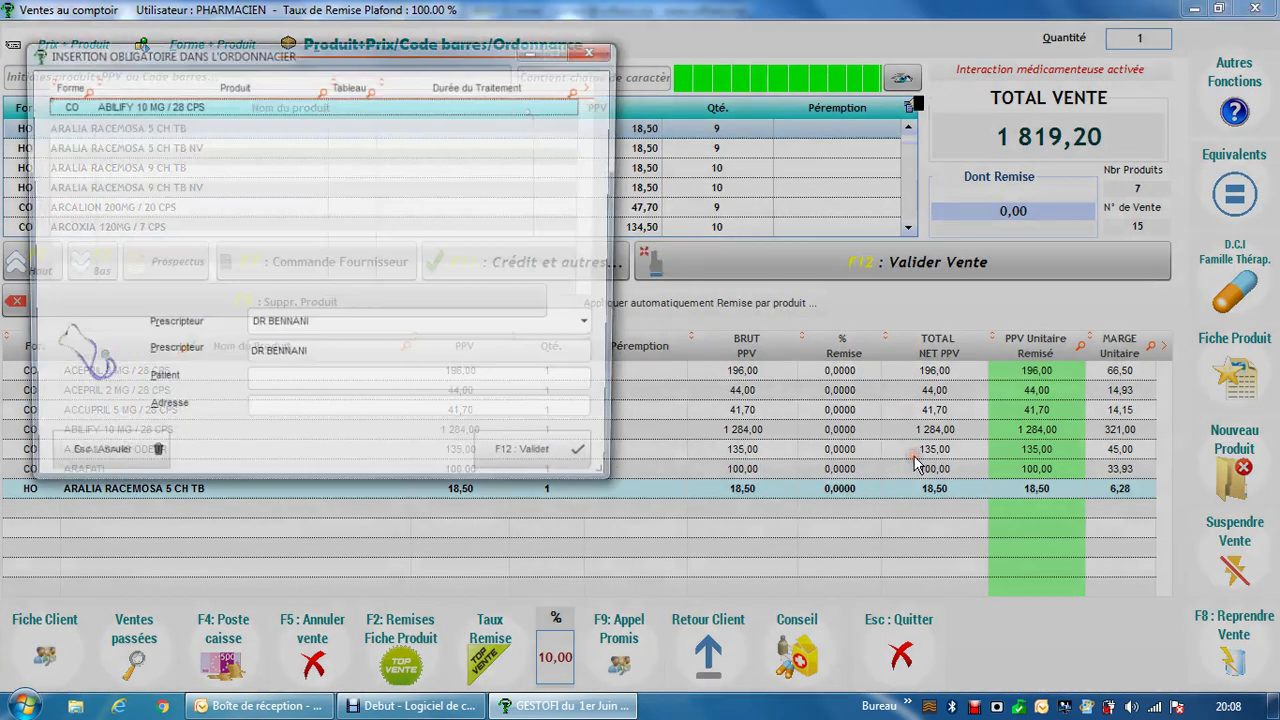
Replace the prescriber for ABILIFY 10 MG / 28 CPS with another doctor's name and create that prescriber
{"action": "left_click", "coordinate": [280, 356]}
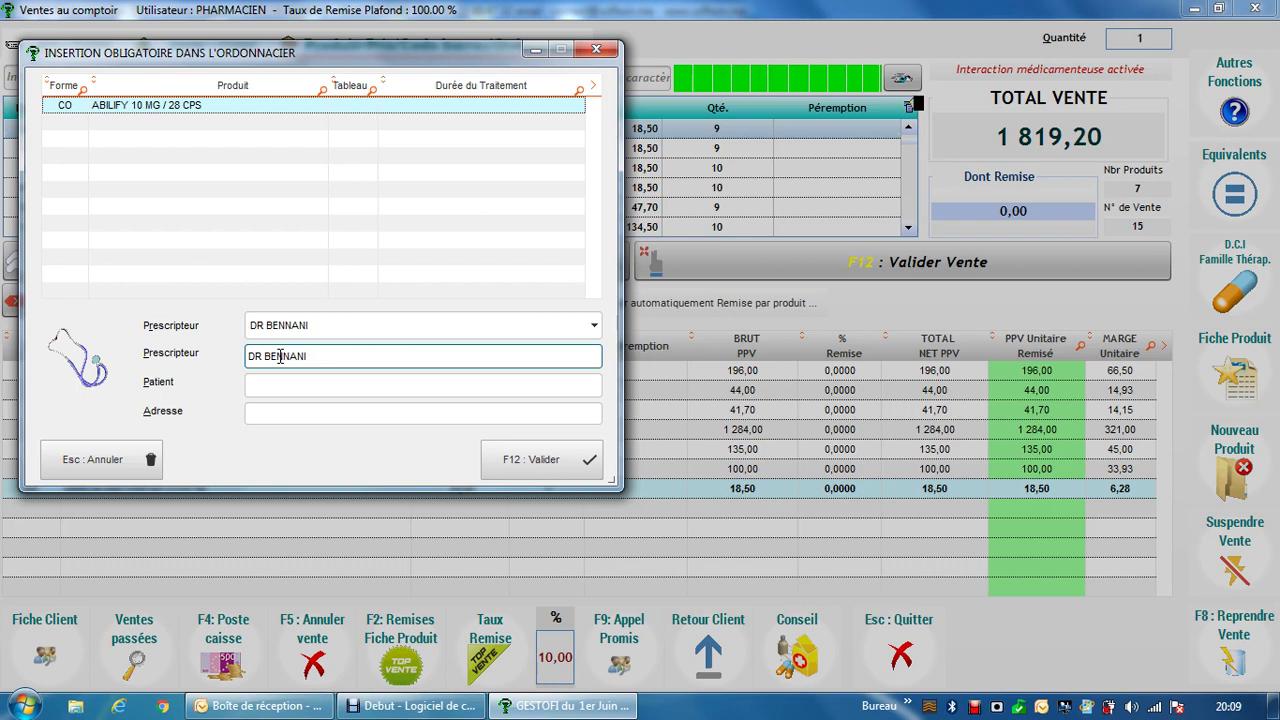
{"action": "left_click", "coordinate": [286, 324]}
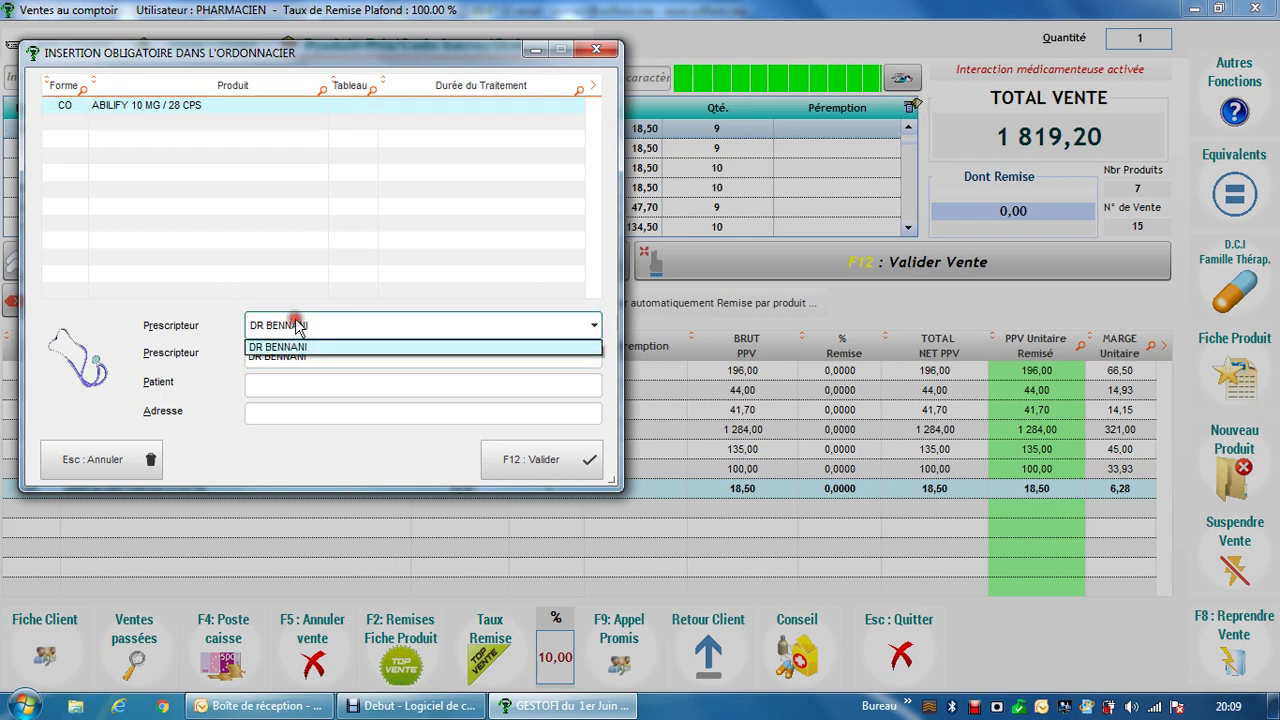
{"action": "left_click", "coordinate": [290, 347]}
{"action": "left_click", "coordinate": [318, 358]}
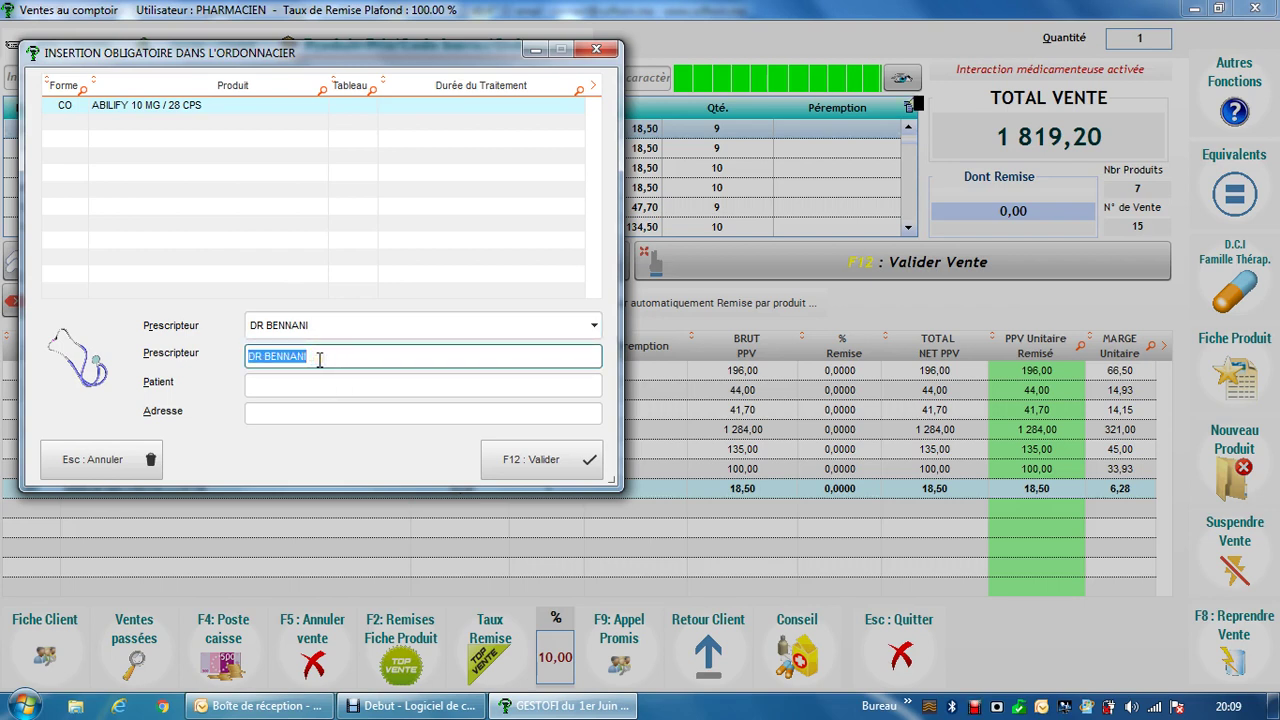
{"action": "type", "text": "DR"}
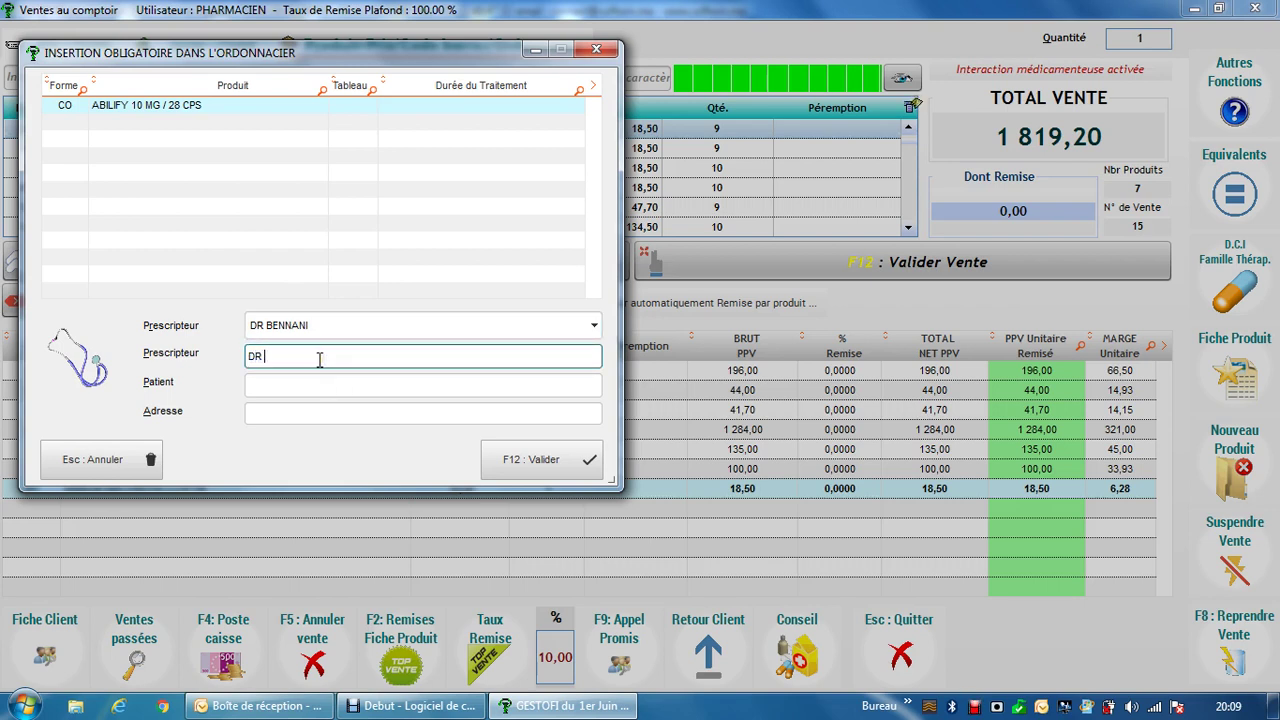
{"action": "type", "text": " HAYANE"}
{"action": "left_click", "coordinate": [330, 383]}
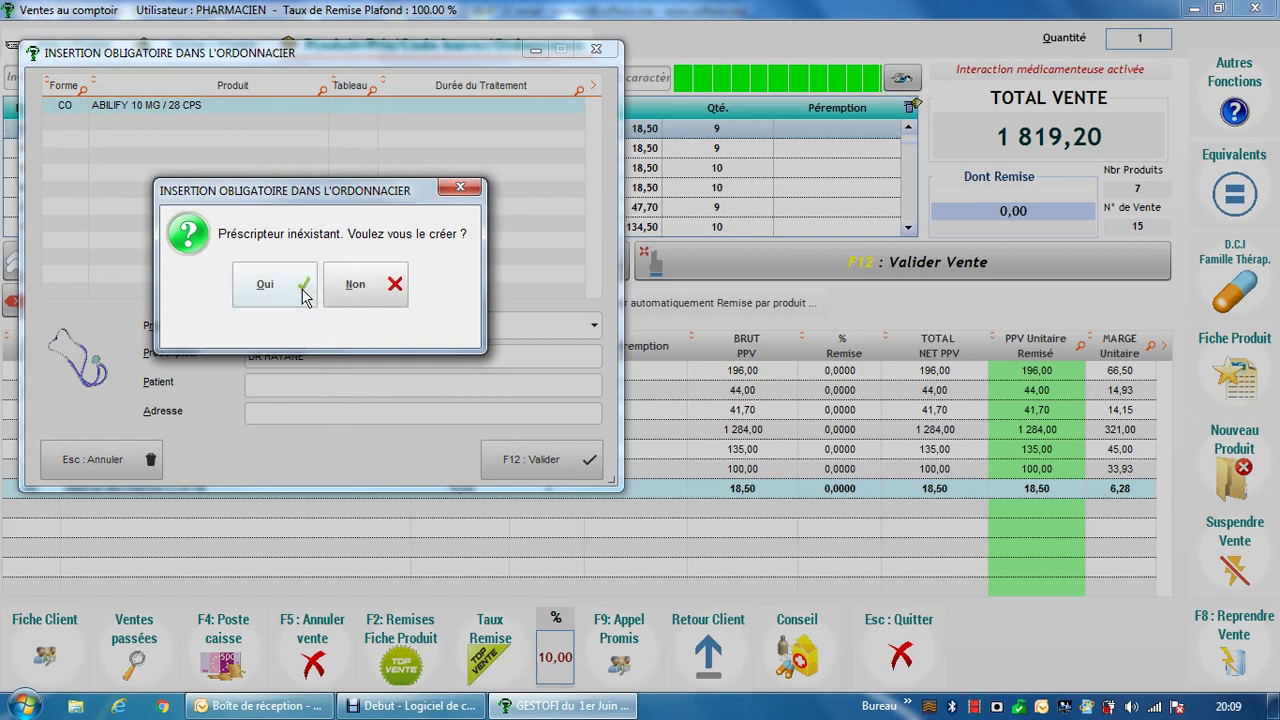
{"action": "left_click", "coordinate": [304, 290]}
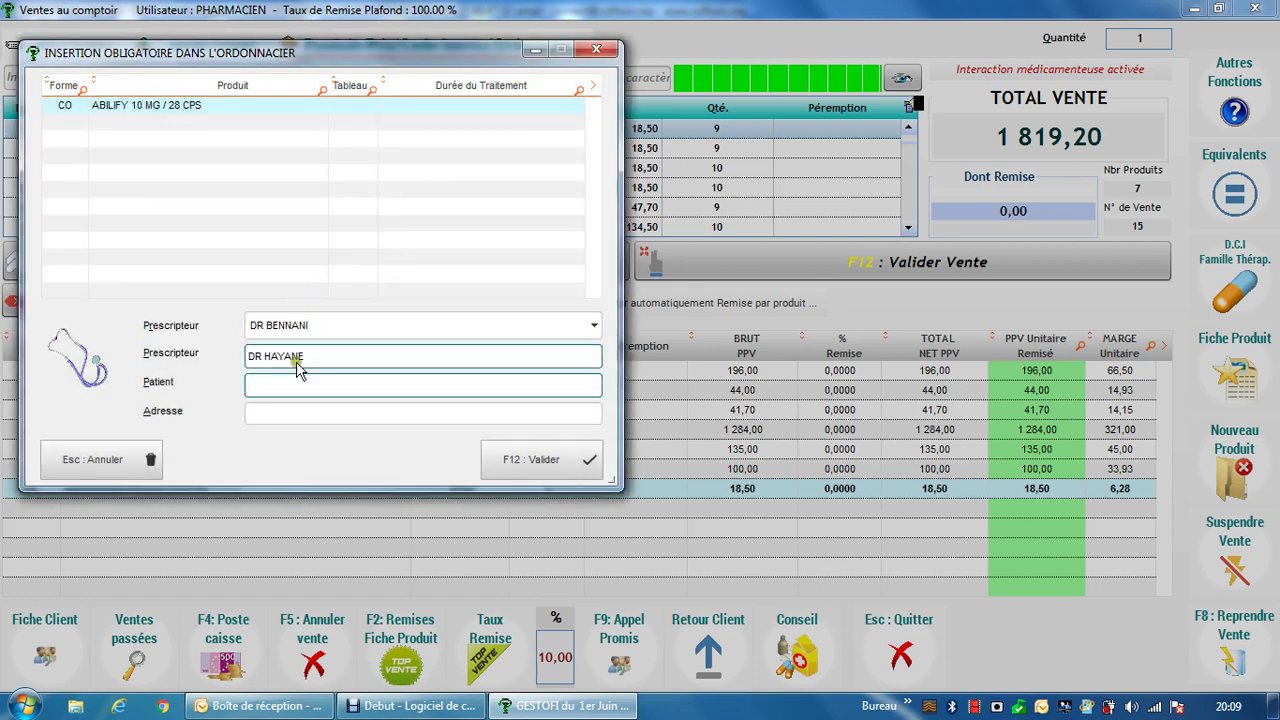
Fill in the placeholder AAAAA as patient and AAAAAA as address, and validate the ordonnancier entry
{"action": "left_click", "coordinate": [297, 386]}
{"action": "type", "text": "AAAAA"}
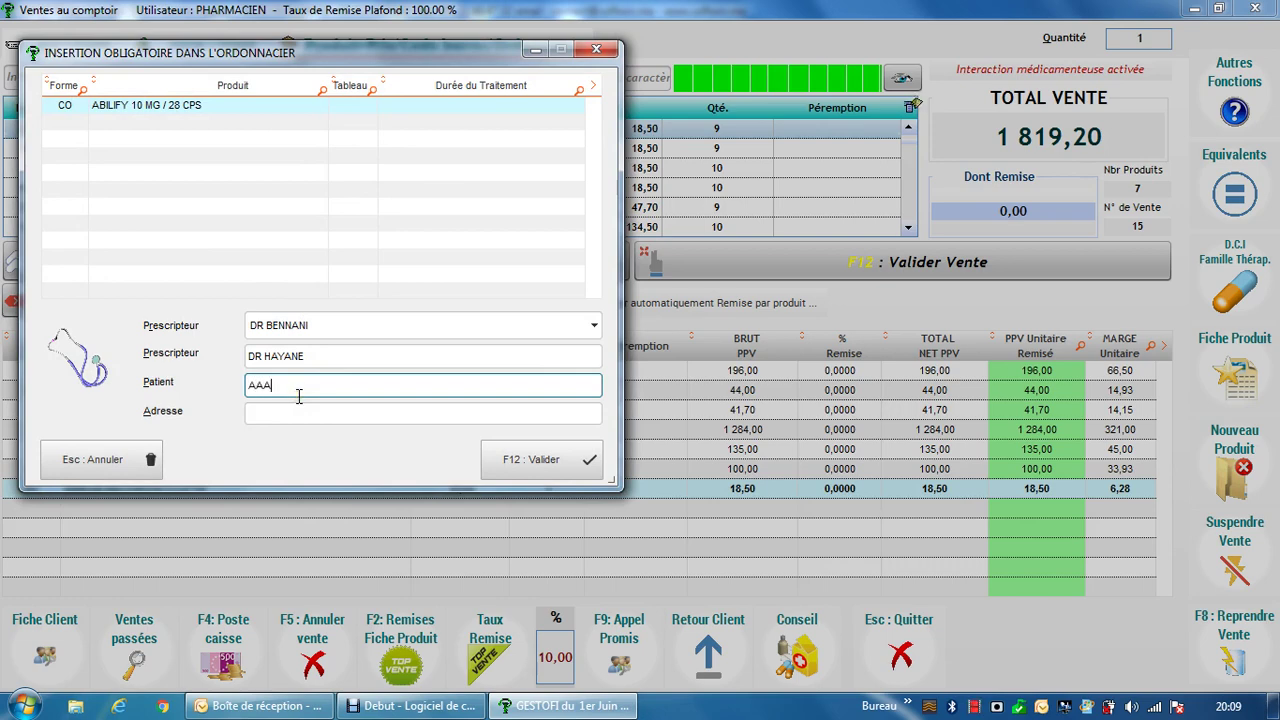
{"action": "left_click", "coordinate": [300, 410]}
{"action": "type", "text": "AAAAAA"}
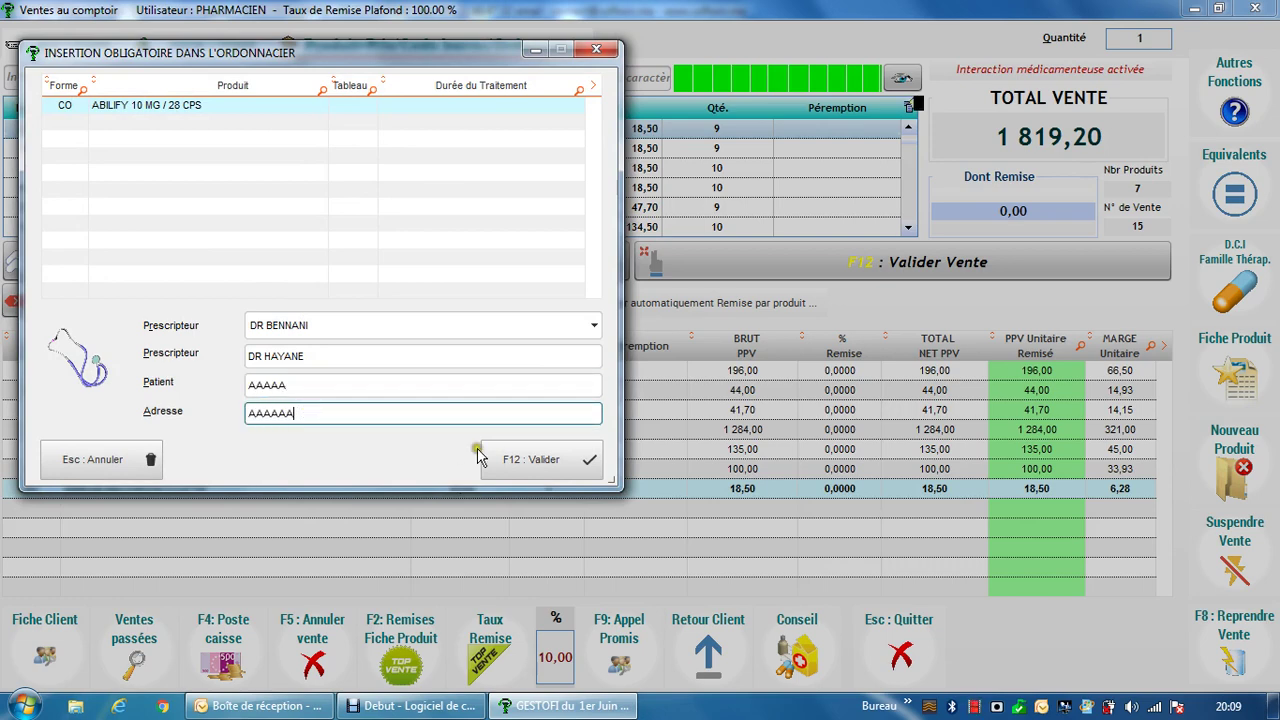
{"action": "left_click", "coordinate": [540, 462]}
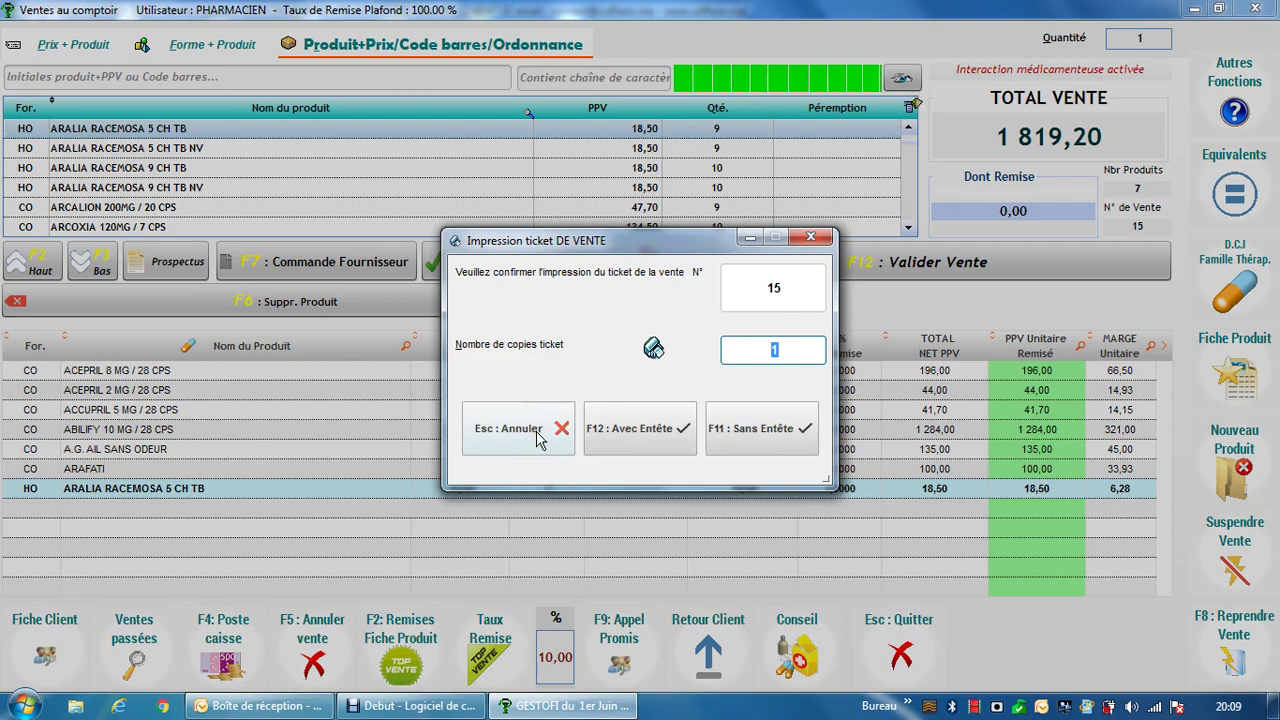
Skip printing the sale ticket, conclude the sale with its ordonnancier insertion, and close the counter sales window
{"action": "left_click", "coordinate": [537, 438]}
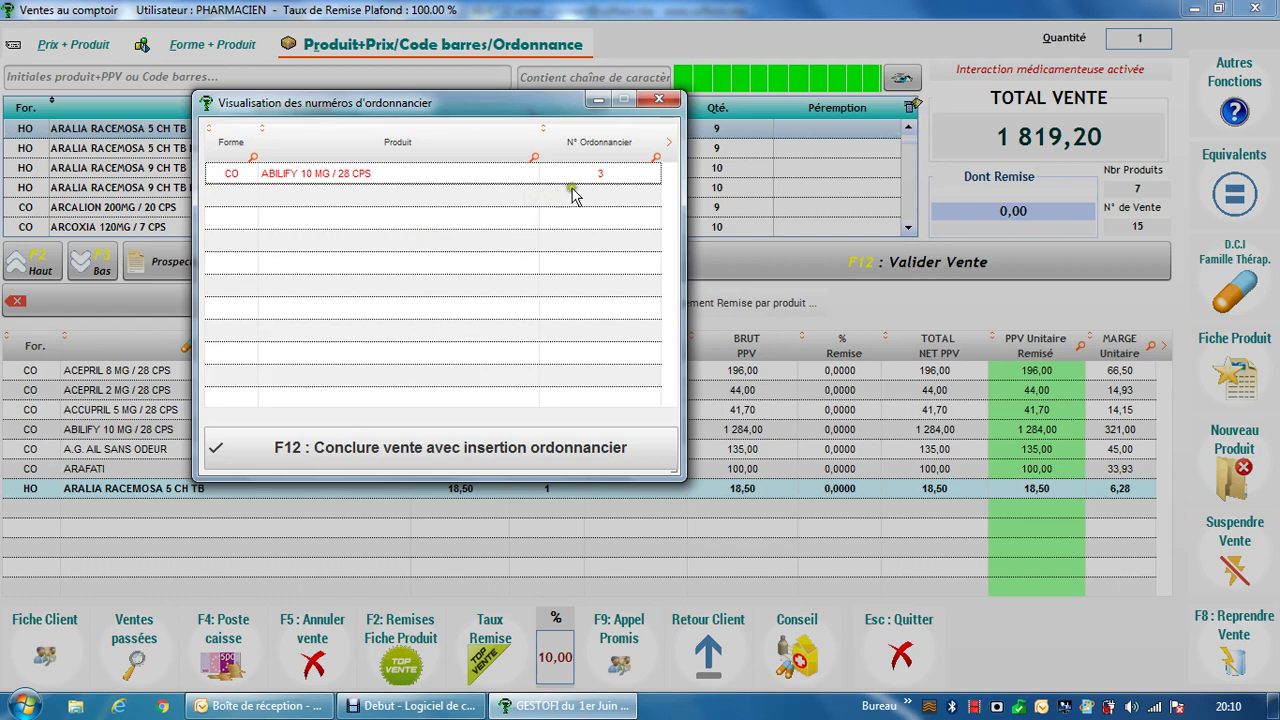
{"action": "left_click", "coordinate": [510, 452]}
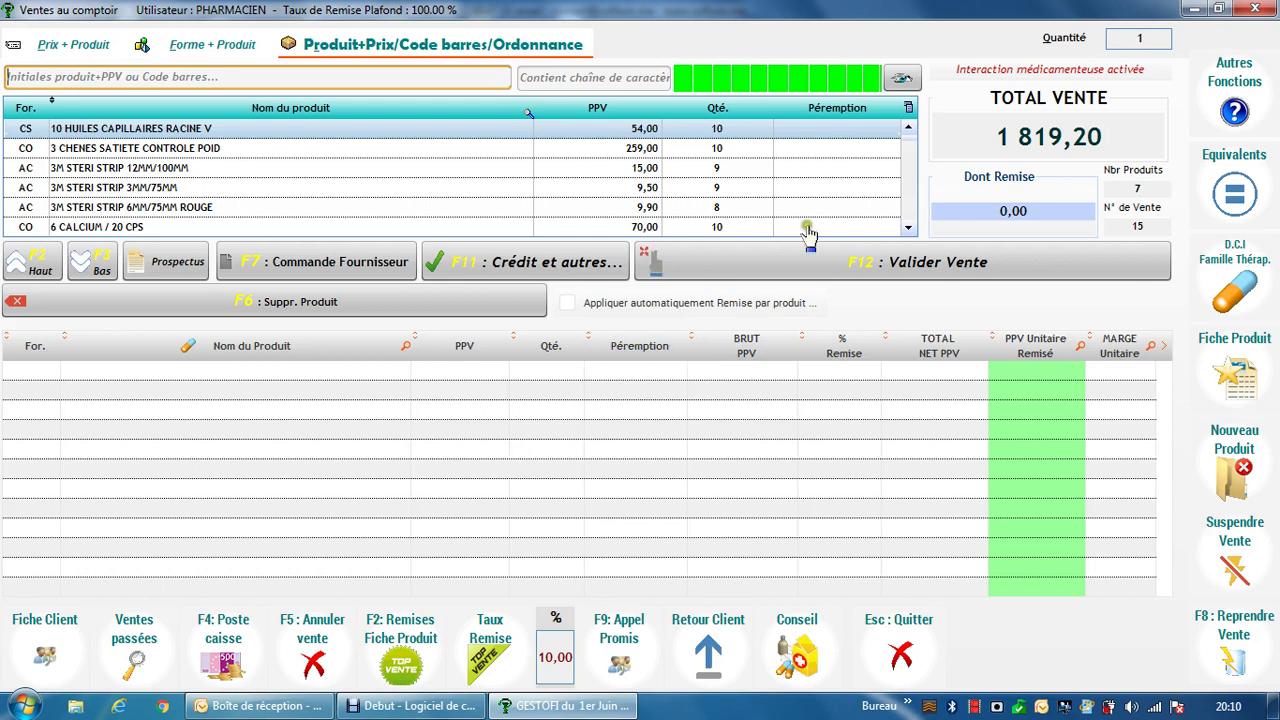
{"action": "left_click", "coordinate": [1258, 8]}
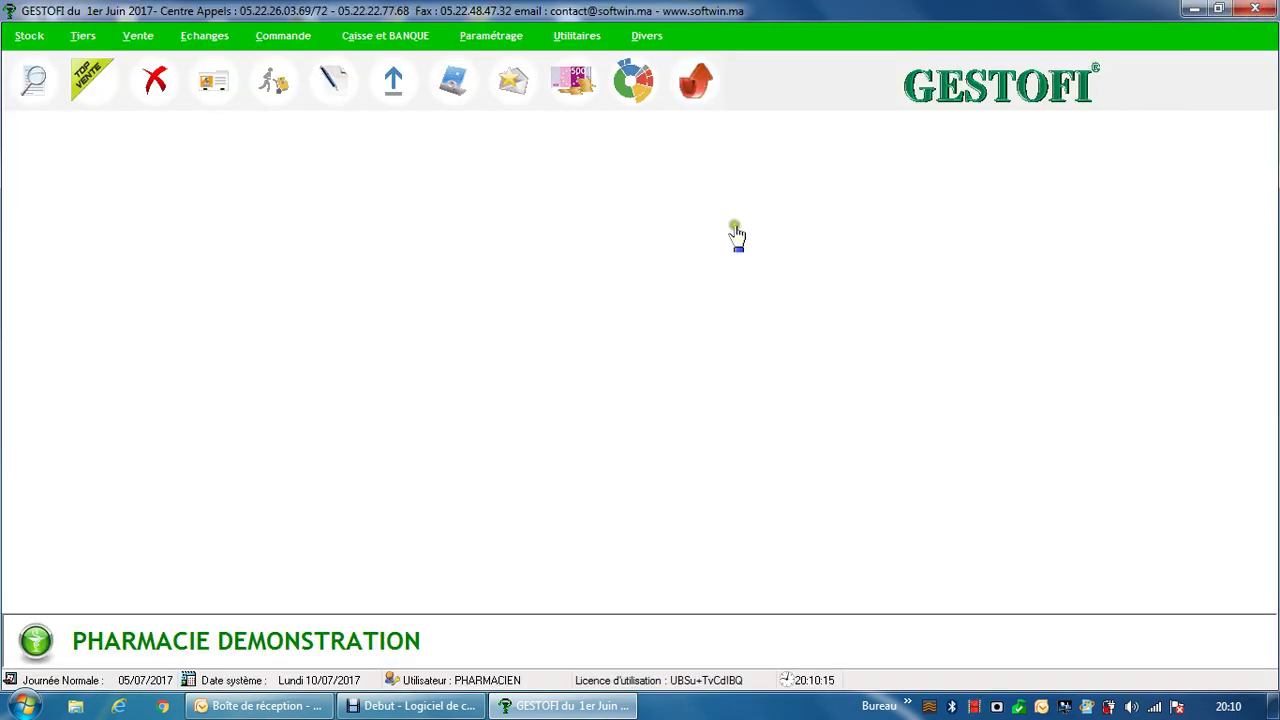